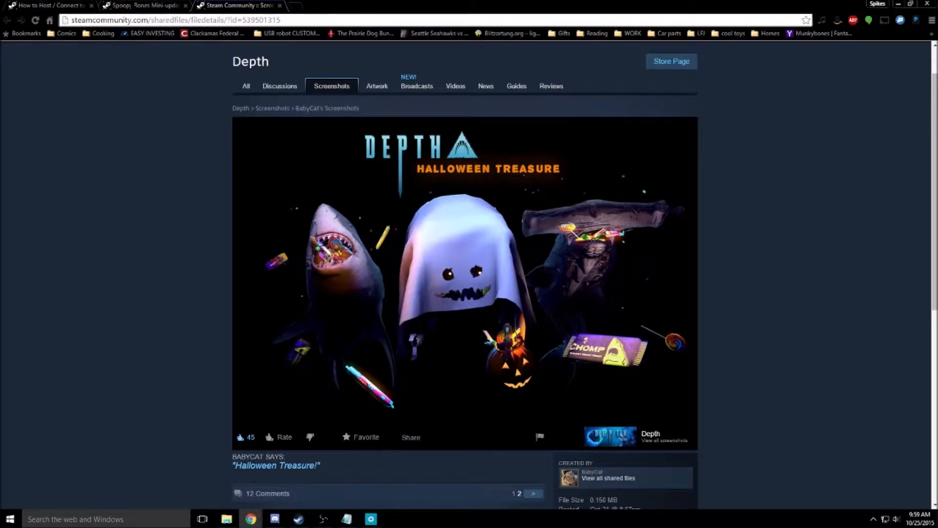
- Review the Spoopy Bones Mini-update changelog, including the "?Season=Halloween" option for server.bat
{"action": "left_click", "coordinate": [145, 6]}
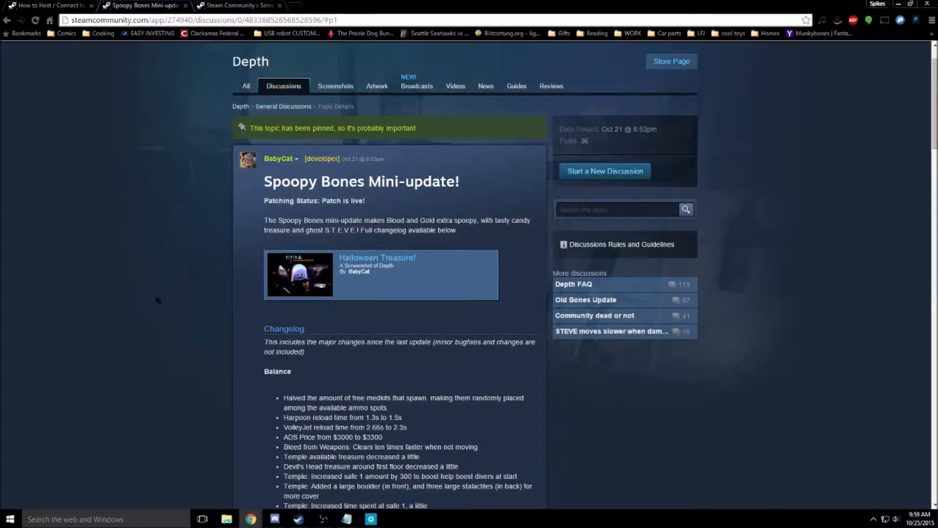
{"action": "scroll", "coordinate": [181, 277], "scroll_direction": "down", "scroll_amount": 5}
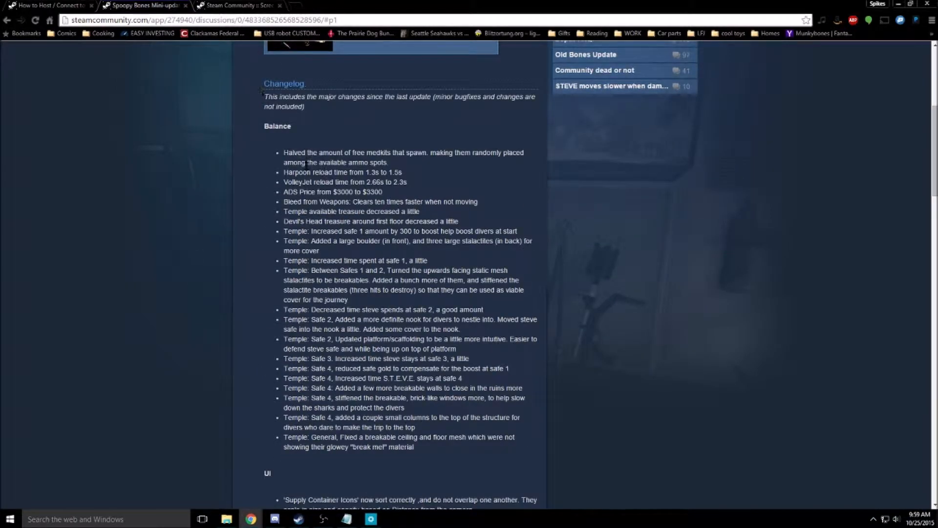
{"action": "right_click", "coordinate": [269, 272]}
{"action": "left_click", "coordinate": [184, 230]}
{"action": "left_click_drag", "start_coordinate": [286, 192], "coordinate": [409, 182]}
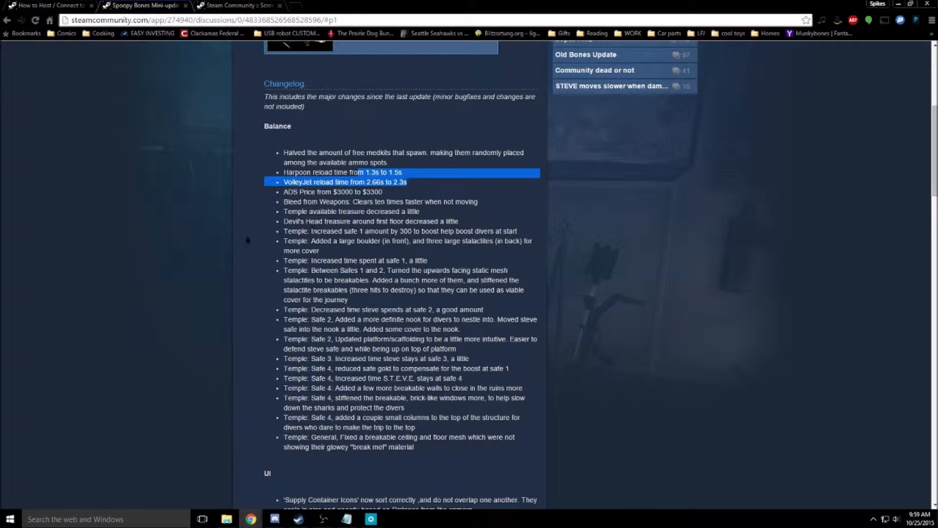
{"action": "scroll", "coordinate": [226, 242], "scroll_direction": "down", "scroll_amount": 7}
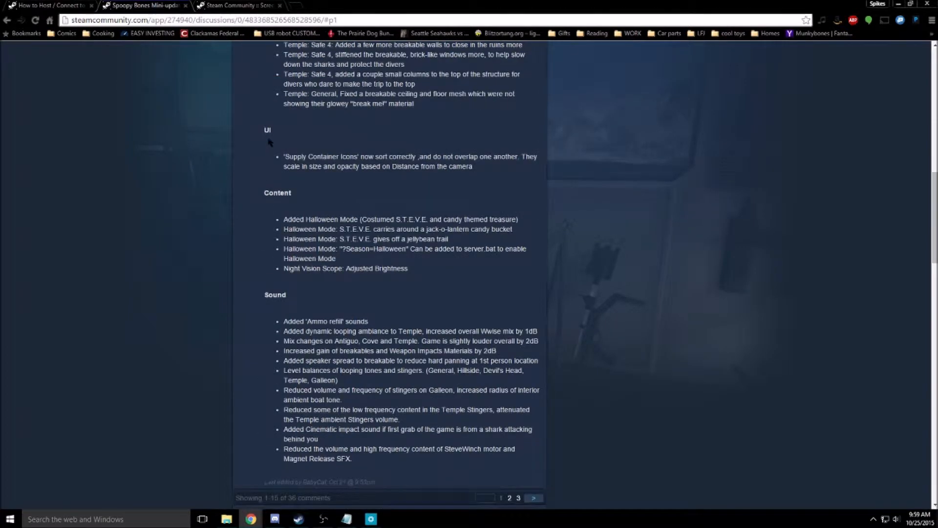
{"action": "scroll", "coordinate": [262, 160], "scroll_direction": "down", "scroll_amount": 2}
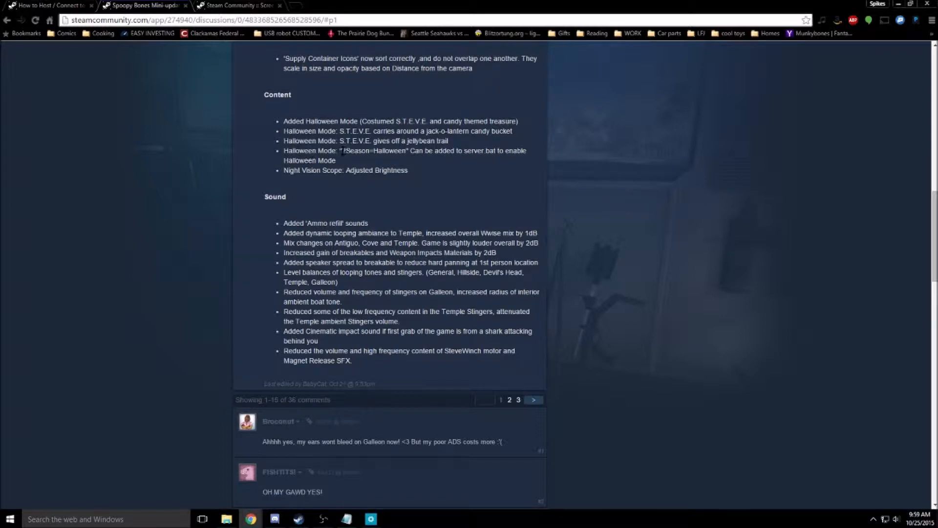
{"action": "left_click_drag", "start_coordinate": [343, 152], "coordinate": [407, 153]}
{"action": "left_click_drag", "start_coordinate": [463, 151], "coordinate": [497, 152]}
{"action": "left_click", "coordinate": [221, 195]}
{"action": "scroll", "coordinate": [250, 231], "scroll_direction": "up", "scroll_amount": 12}
- Bring up the dedicated server hosting guide, and check the Depth installation folder's full path in File Explorer
{"action": "left_click", "coordinate": [58, 5]}
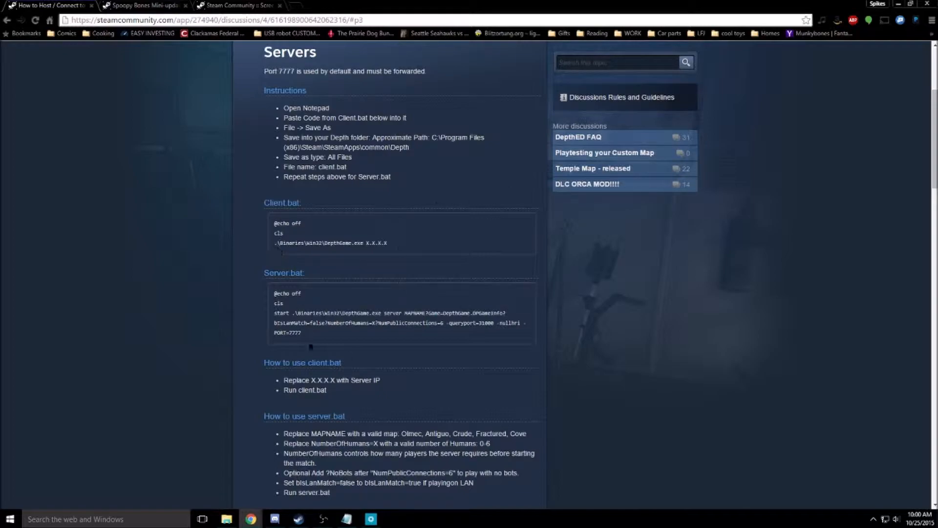
{"action": "key", "text": "alt+Tab"}
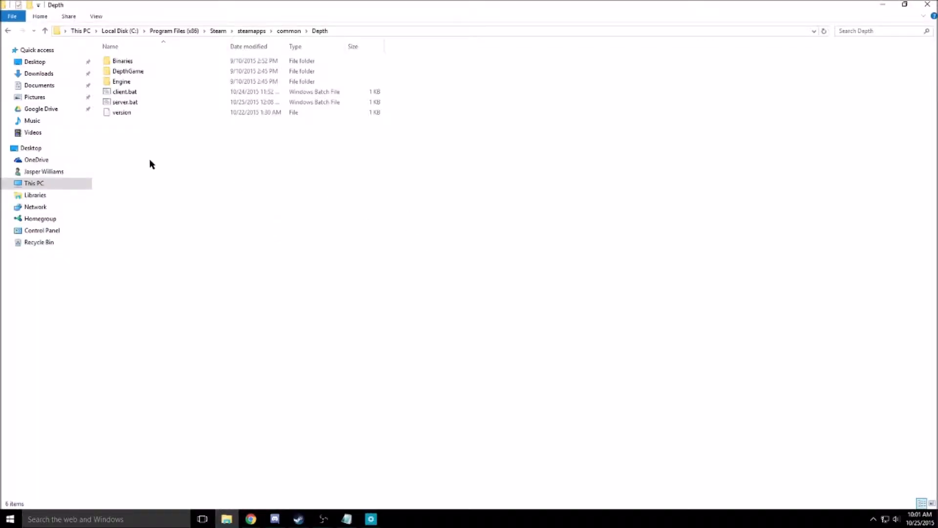
{"action": "left_click", "coordinate": [386, 31]}
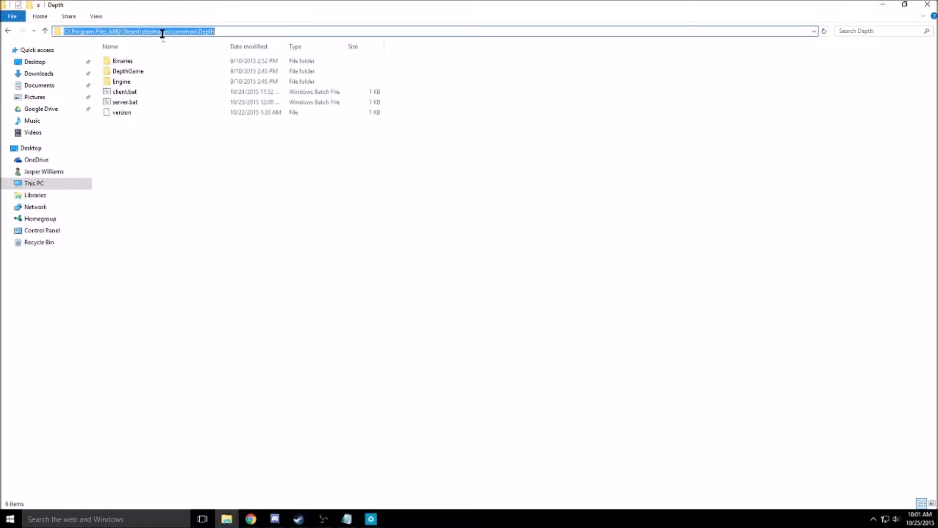
{"action": "left_click", "coordinate": [252, 186]}
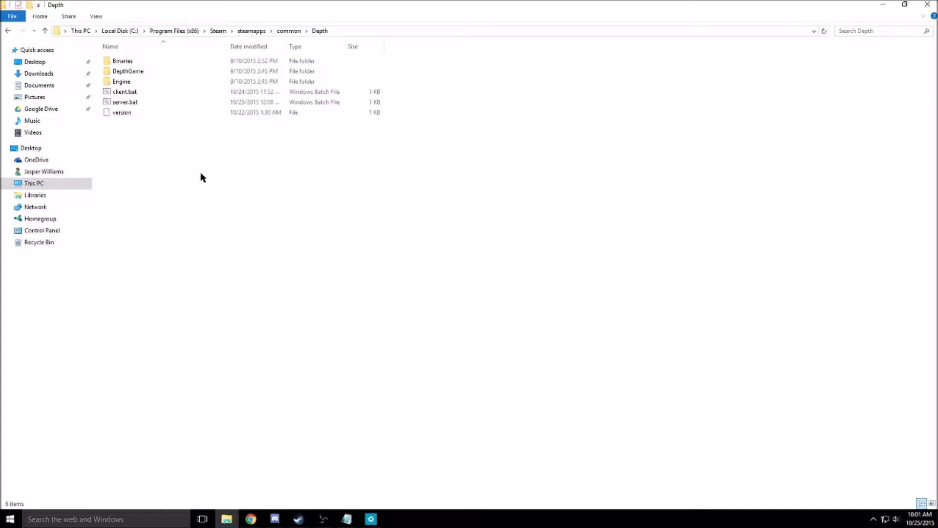
- Delete the existing client.bat and server.bat files from the Depth folder
{"action": "left_click", "coordinate": [138, 95]}
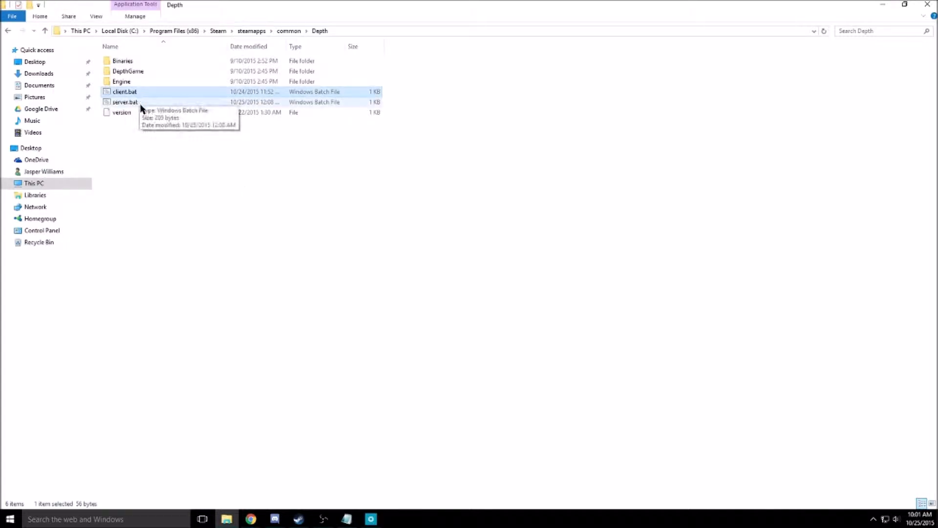
{"action": "left_click", "coordinate": [144, 105], "text": "ctrl"}
{"action": "right_click", "coordinate": [148, 105]}
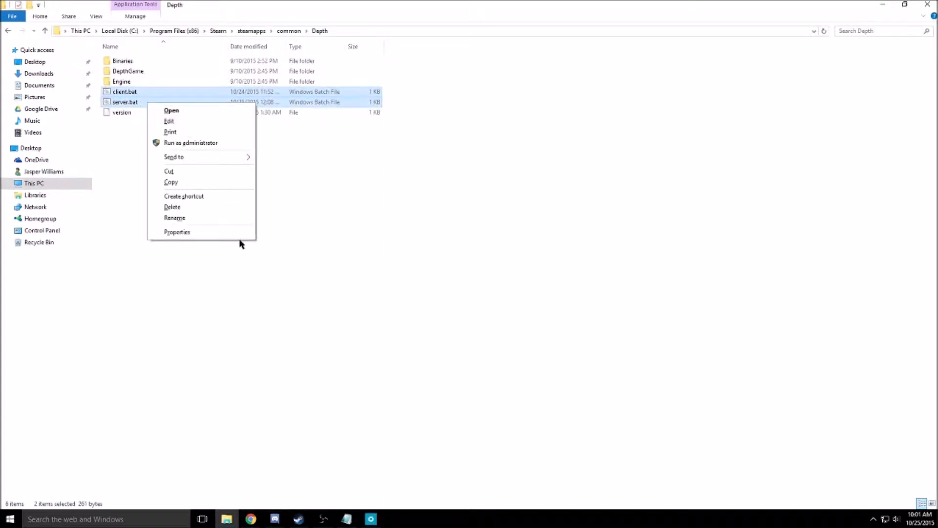
{"action": "left_click", "coordinate": [200, 205]}
{"action": "left_click", "coordinate": [512, 267]}
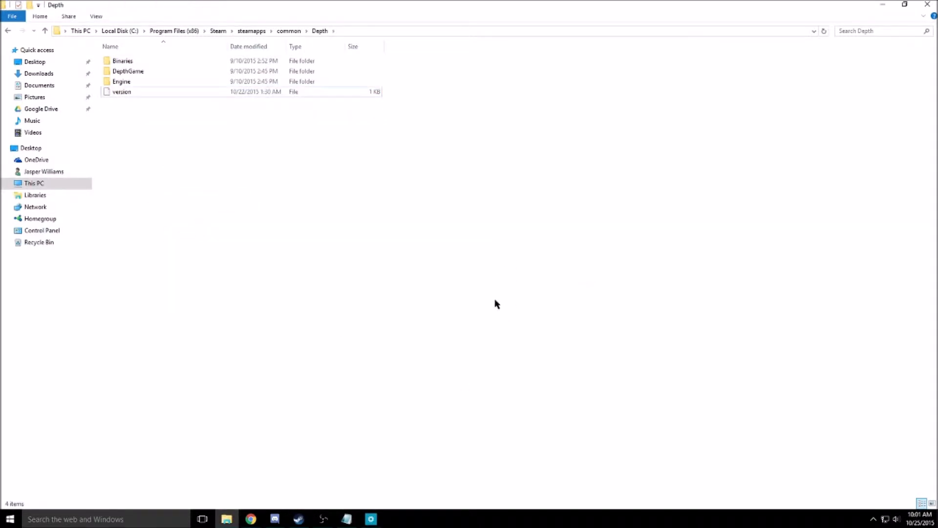
- Create a new text document in the Depth folder
{"action": "right_click", "coordinate": [166, 155]}
{"action": "mouse_move", "coordinate": [231, 270]}
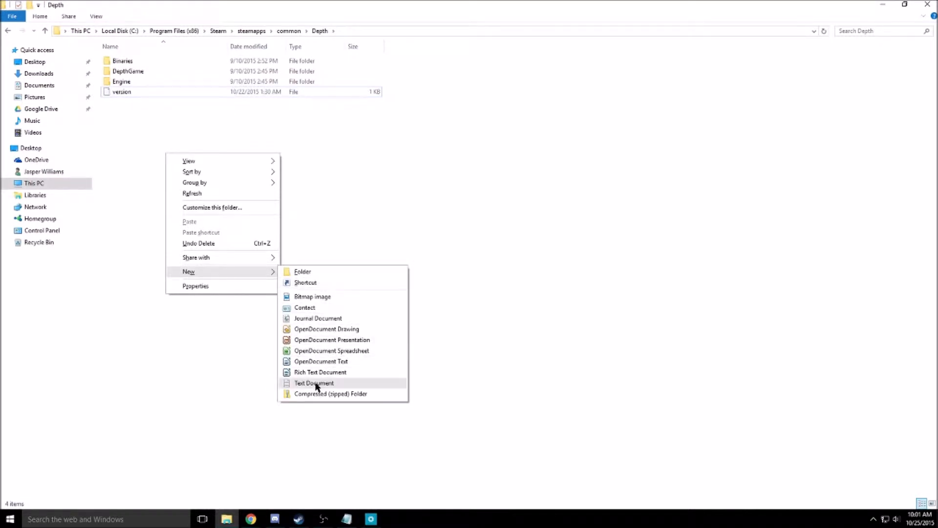
{"action": "left_click", "coordinate": [345, 386]}
{"action": "left_click", "coordinate": [414, 249]}
- Rename the new text document as server.bat, replacing its .txt extension and accepting the extension change
{"action": "right_click", "coordinate": [167, 93]}
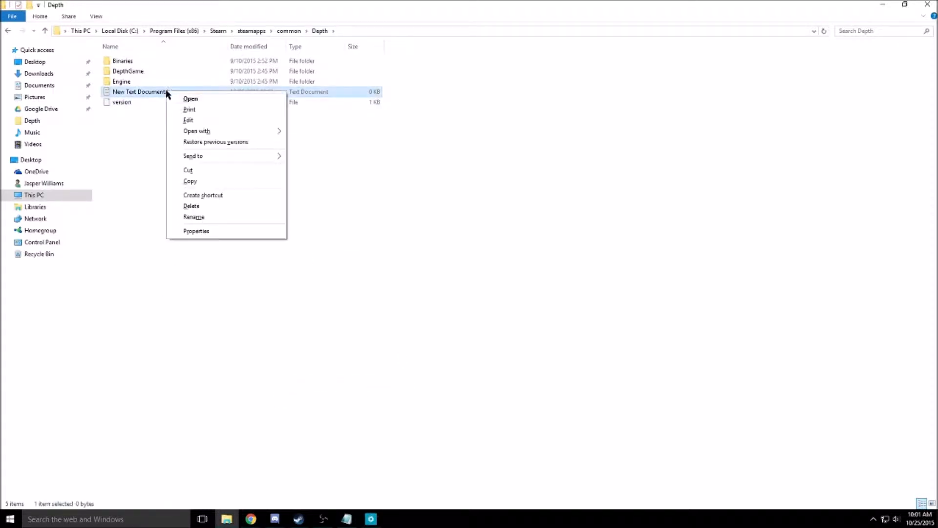
{"action": "left_click", "coordinate": [192, 217]}
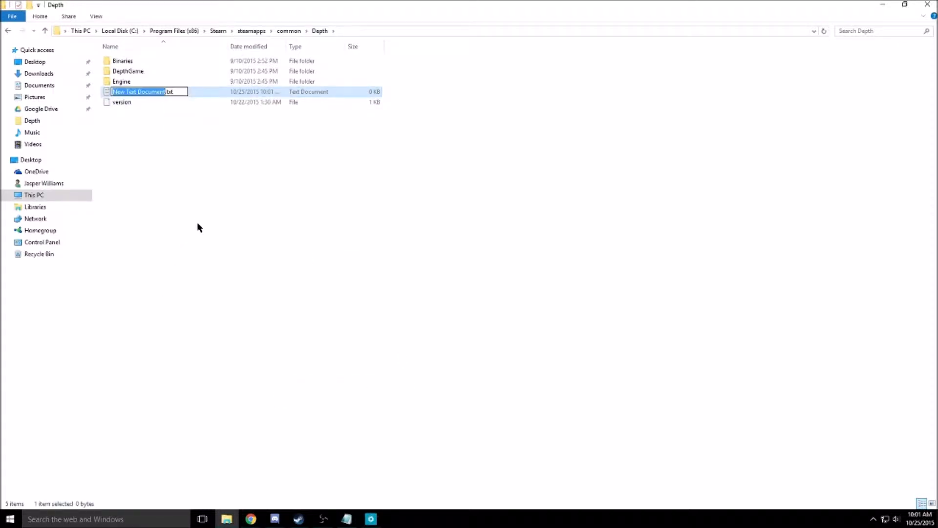
{"action": "key", "text": "BackSpace"}
{"action": "key", "text": "Delete"}
{"action": "key", "text": "Delete"}
{"action": "key", "text": "Delete"}
{"action": "key", "text": "Delete"}
{"action": "type", "text": "server.t"}
{"action": "type", "text": "at"}
{"action": "key", "text": "Return"}
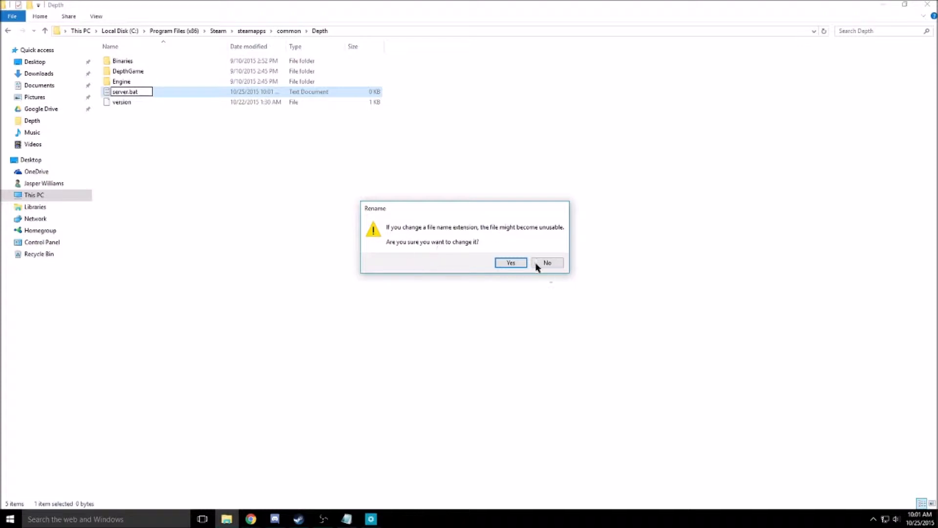
{"action": "left_click", "coordinate": [513, 262]}
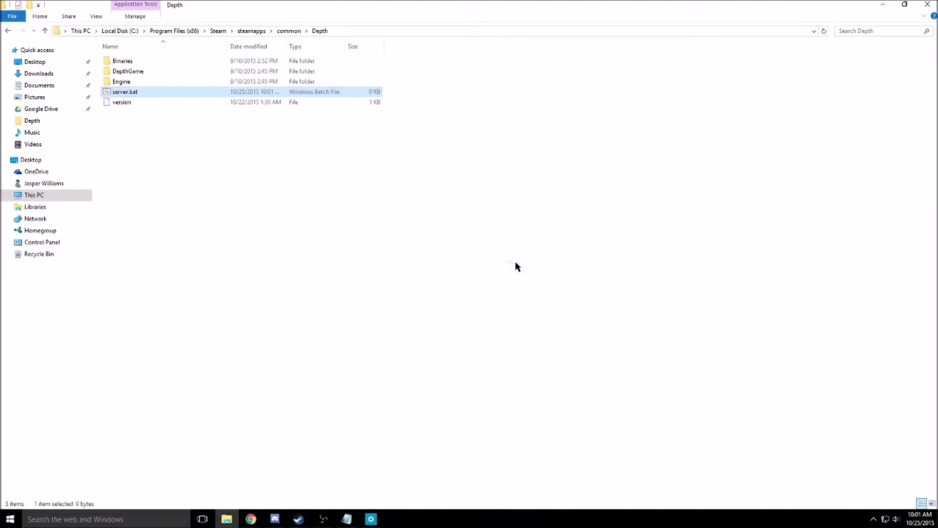
- Open server.bat for editing in Notepad and move its window aside
{"action": "right_click", "coordinate": [131, 92]}
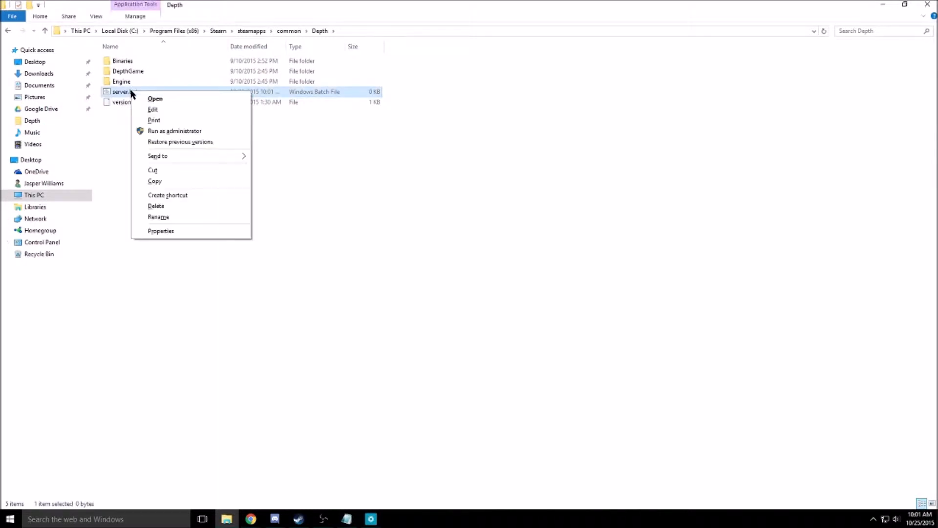
{"action": "left_click", "coordinate": [156, 111]}
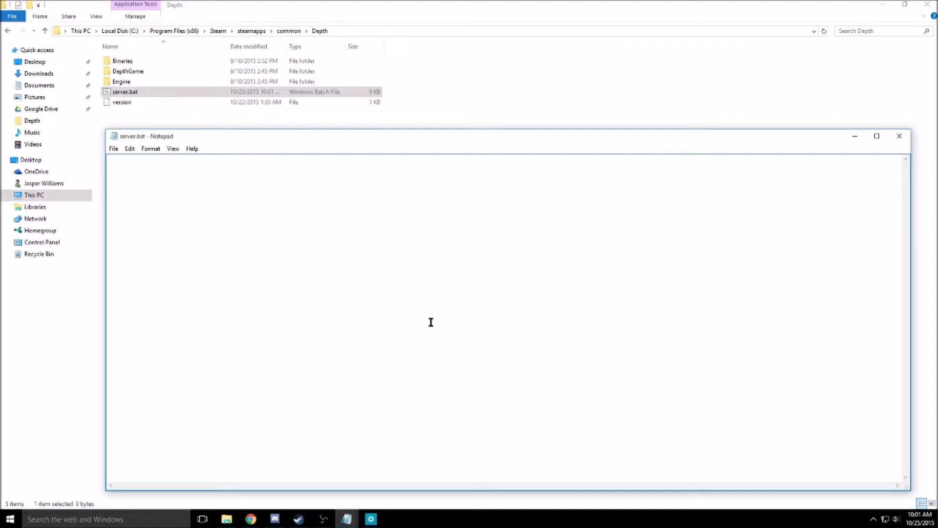
{"action": "left_click_drag", "start_coordinate": [430, 141], "coordinate": [733, 119]}
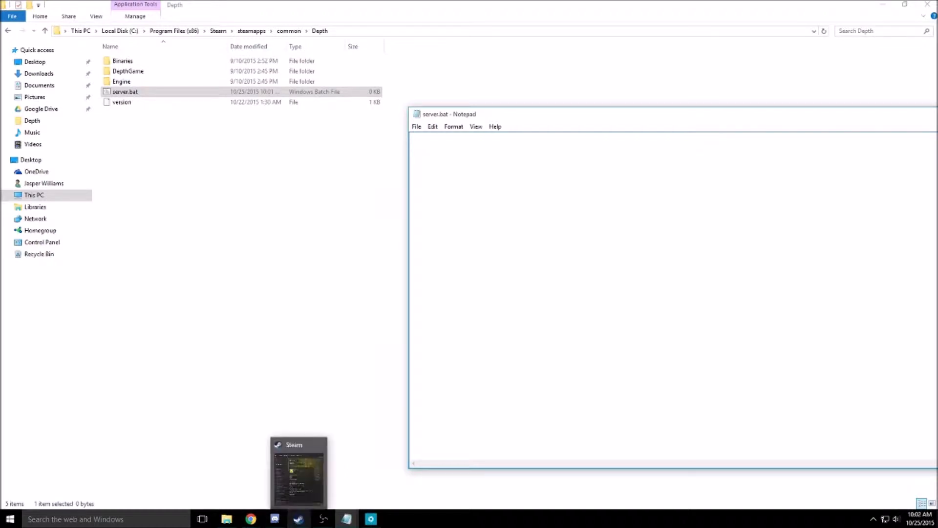
- Switch to the hosting guide in Chrome and copy the complete Server.bat code block
{"action": "left_click", "coordinate": [250, 519]}
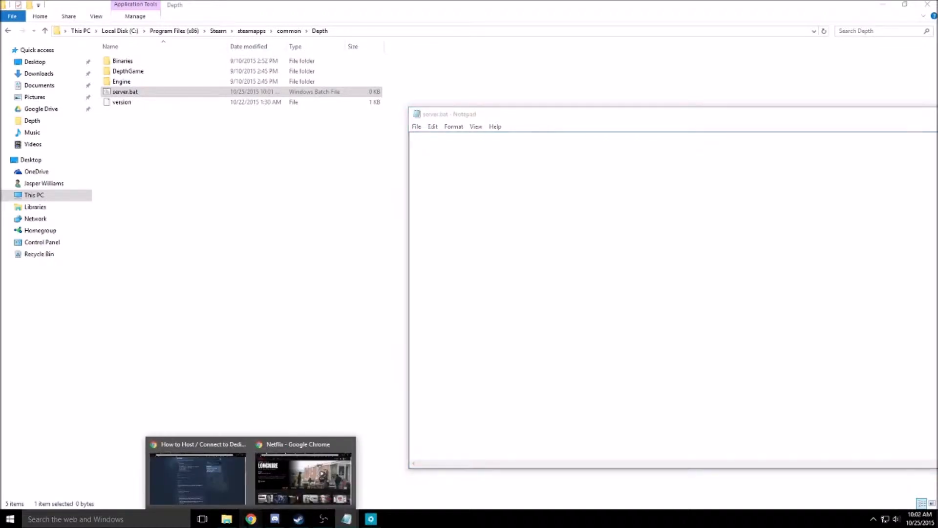
{"action": "left_click", "coordinate": [194, 474]}
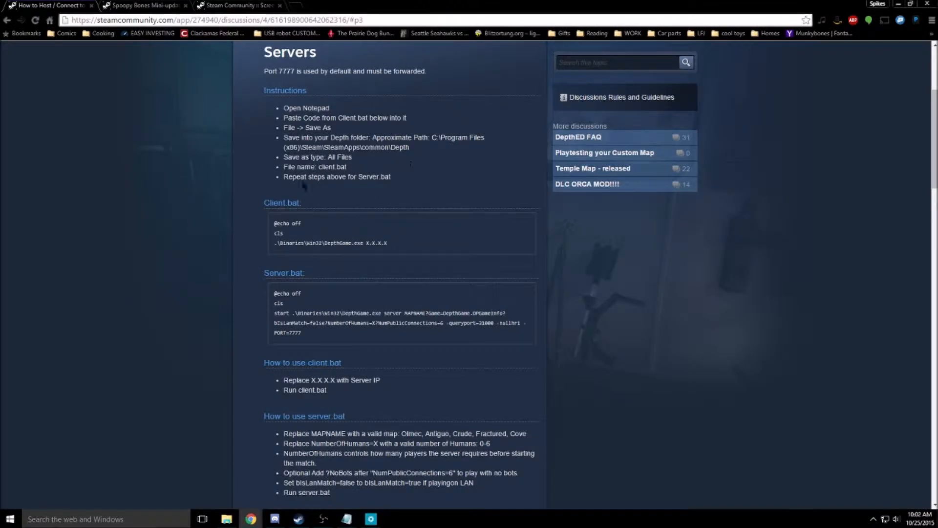
{"action": "scroll", "coordinate": [305, 187], "scroll_direction": "down", "scroll_amount": 1}
{"action": "left_click_drag", "start_coordinate": [309, 292], "coordinate": [263, 243]}
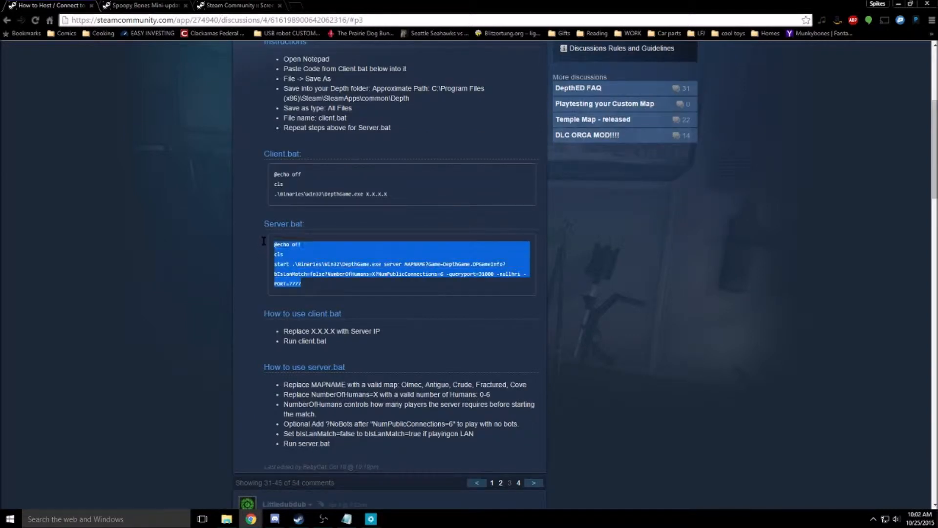
{"action": "right_click", "coordinate": [288, 262]}
{"action": "left_click", "coordinate": [308, 263]}
- Paste the copied server code into the empty server.bat file in Notepad
{"action": "left_click", "coordinate": [347, 519]}
{"action": "left_click", "coordinate": [367, 467]}
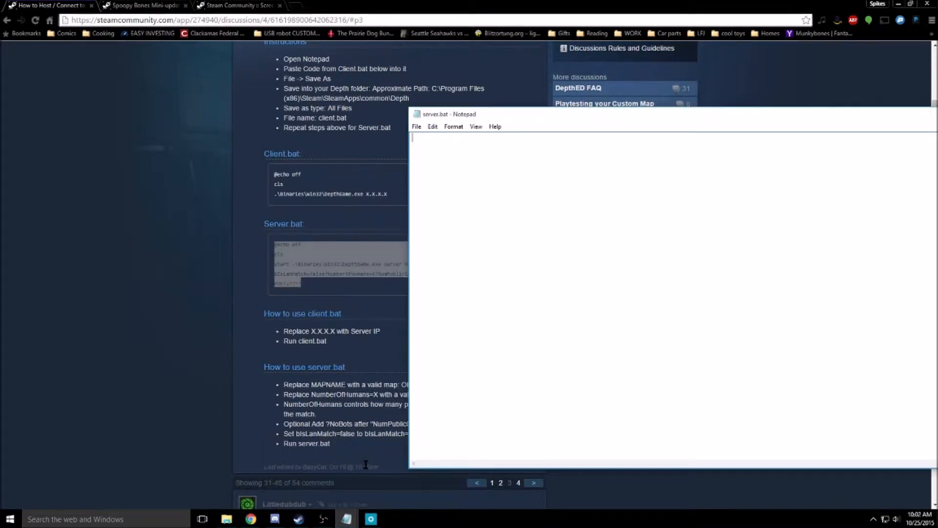
{"action": "left_click_drag", "start_coordinate": [804, 114], "coordinate": [466, 93]}
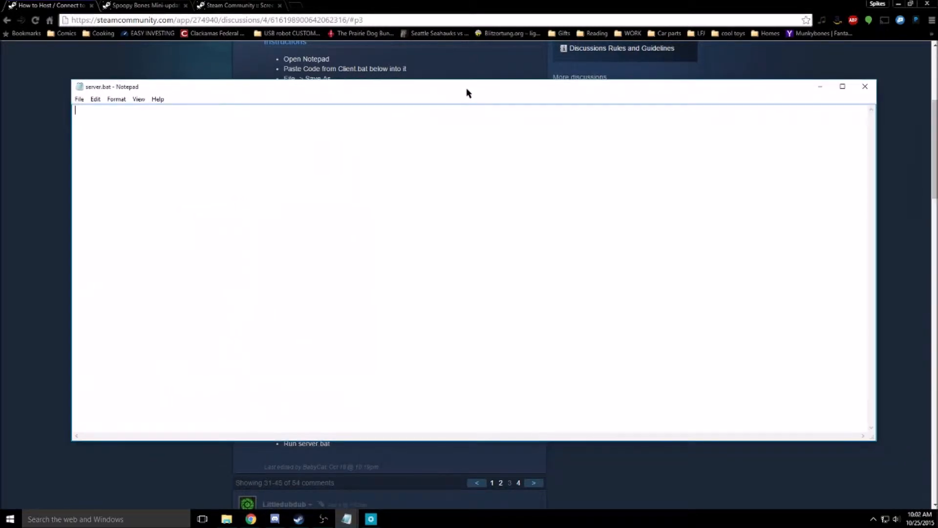
{"action": "right_click", "coordinate": [119, 164]}
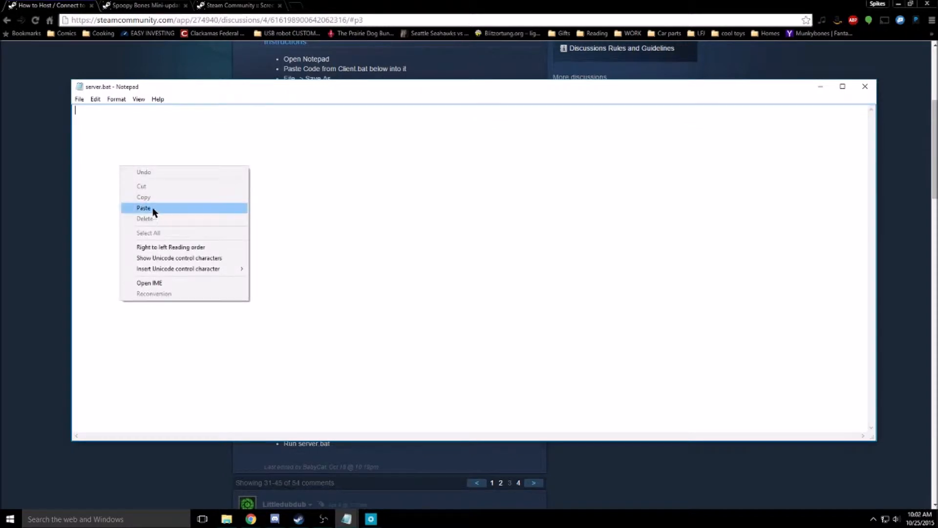
{"action": "left_click", "coordinate": [144, 208]}
{"action": "left_click", "coordinate": [394, 168]}
{"action": "left_click_drag", "start_coordinate": [461, 88], "coordinate": [456, 115]}
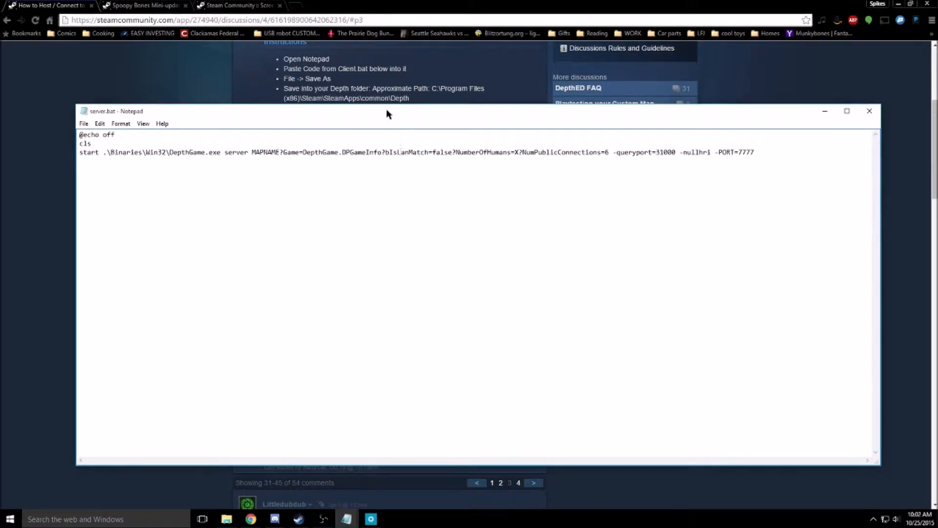
- Arrange Notepad and the hosting guide side by side, with the "How to use server.bat" instructions in view
{"action": "left_click_drag", "start_coordinate": [602, 116], "coordinate": [937, 142]}
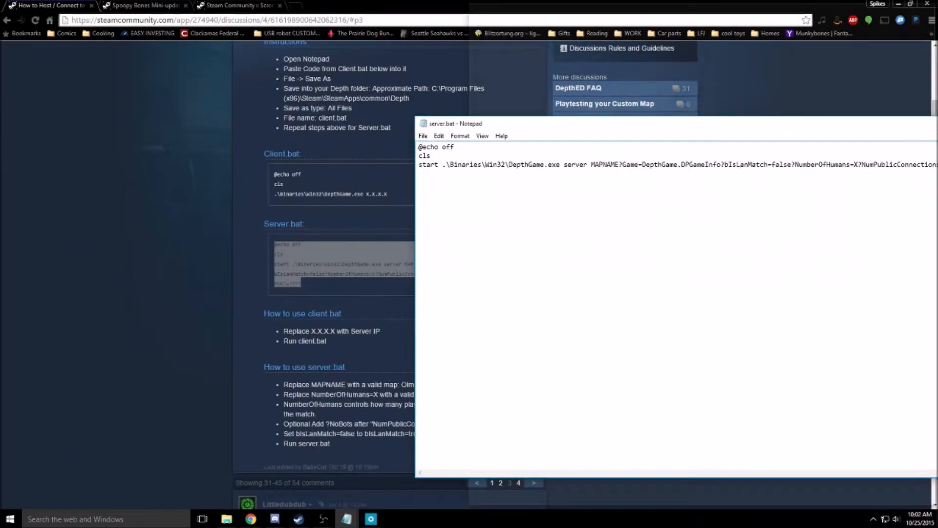
{"action": "left_click", "coordinate": [176, 141]}
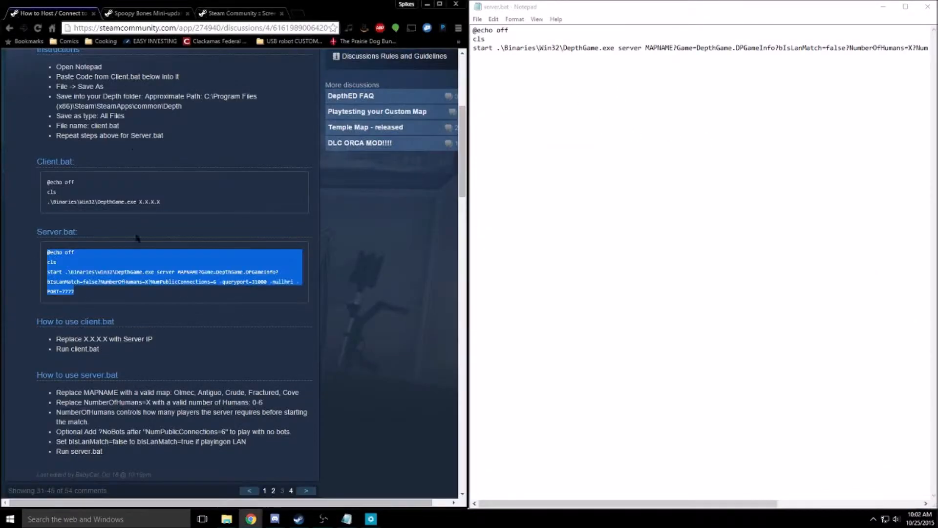
{"action": "left_click", "coordinate": [218, 361]}
{"action": "scroll", "coordinate": [181, 247], "scroll_direction": "down", "scroll_amount": 4}
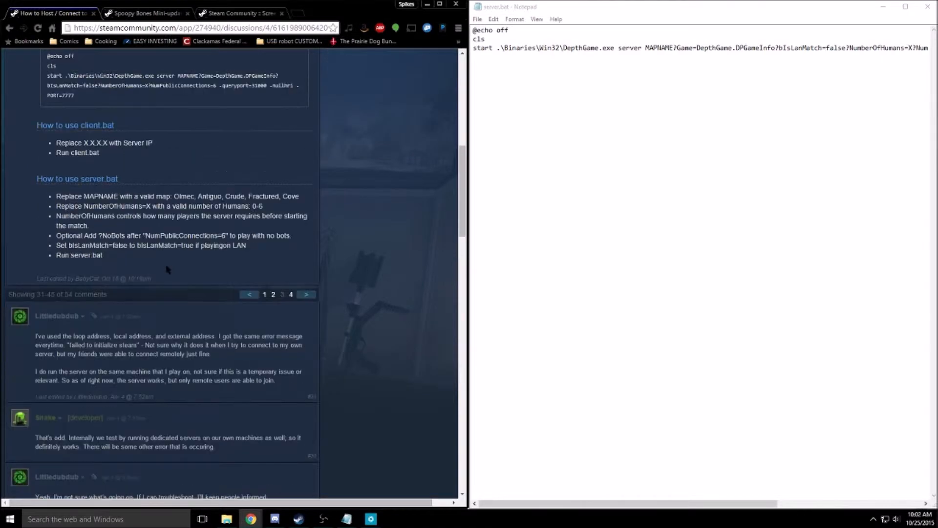
{"action": "left_click_drag", "start_coordinate": [55, 195], "coordinate": [180, 270]}
{"action": "left_click", "coordinate": [180, 270]}
- Replace MAPNAME with Olmec in the start line of server.bat
{"action": "left_click", "coordinate": [760, 191]}
{"action": "left_click_drag", "start_coordinate": [720, 504], "coordinate": [736, 503]}
{"action": "left_click_drag", "start_coordinate": [619, 48], "coordinate": [648, 47]}
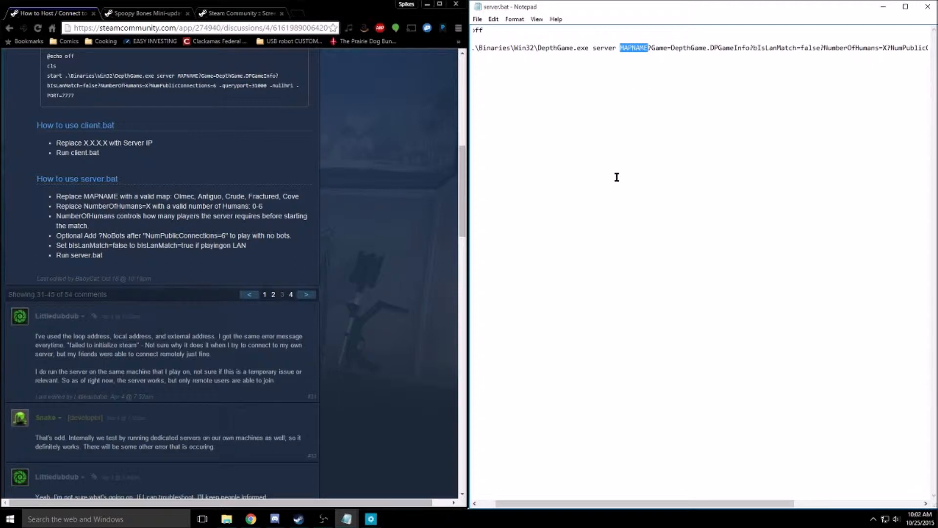
{"action": "type", "text": "Ol"}
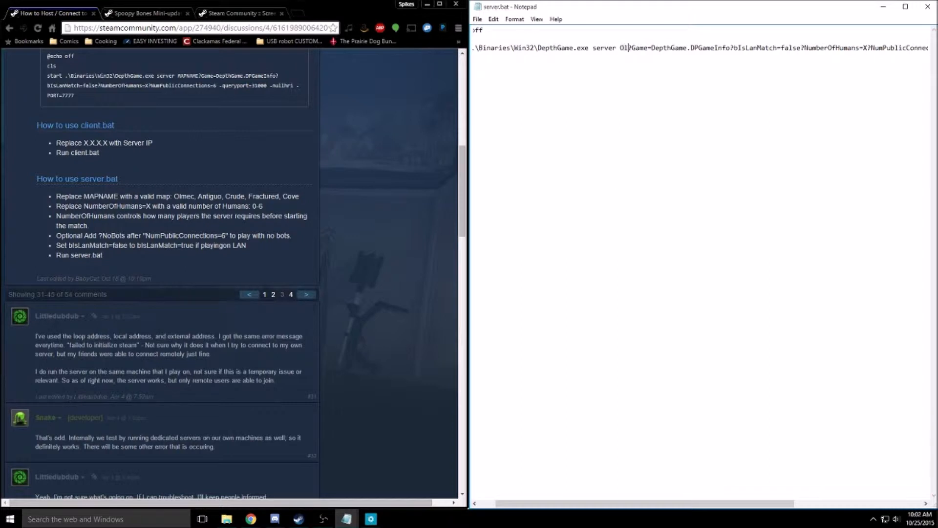
{"action": "type", "text": "mec"}
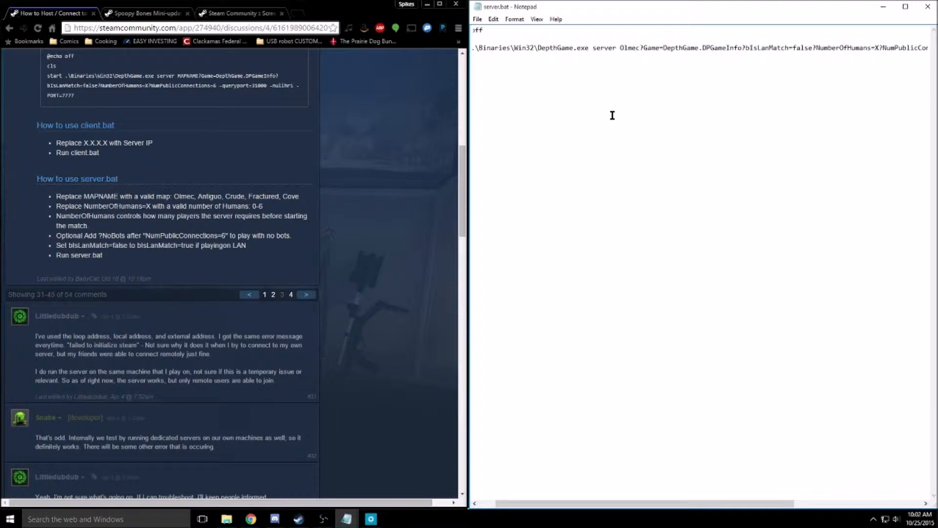
- Review the guide's instructions on map names and NumberOfHumans, and locate the NumberOfHumans parameter in server.bat
{"action": "left_click_drag", "start_coordinate": [197, 196], "coordinate": [304, 210]}
{"action": "left_click", "coordinate": [248, 228]}
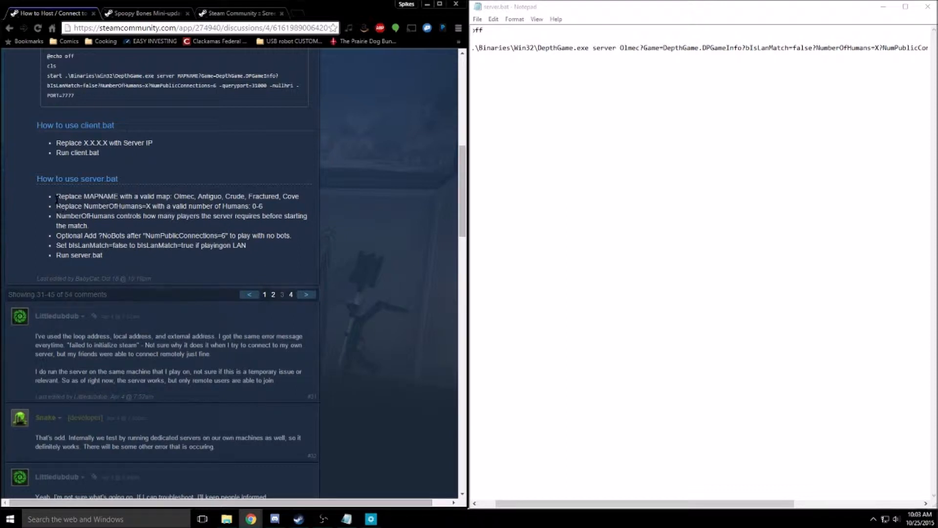
{"action": "left_click_drag", "start_coordinate": [57, 207], "coordinate": [161, 206]}
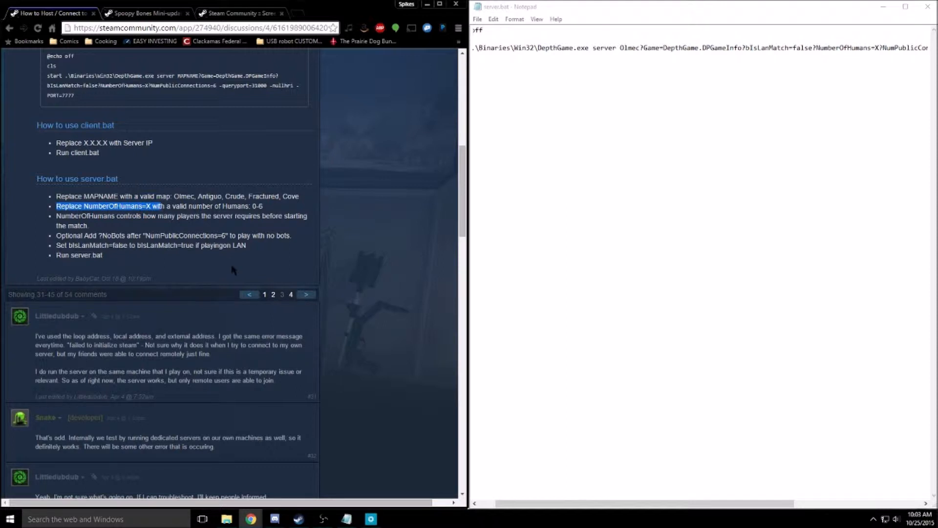
{"action": "left_click", "coordinate": [631, 408]}
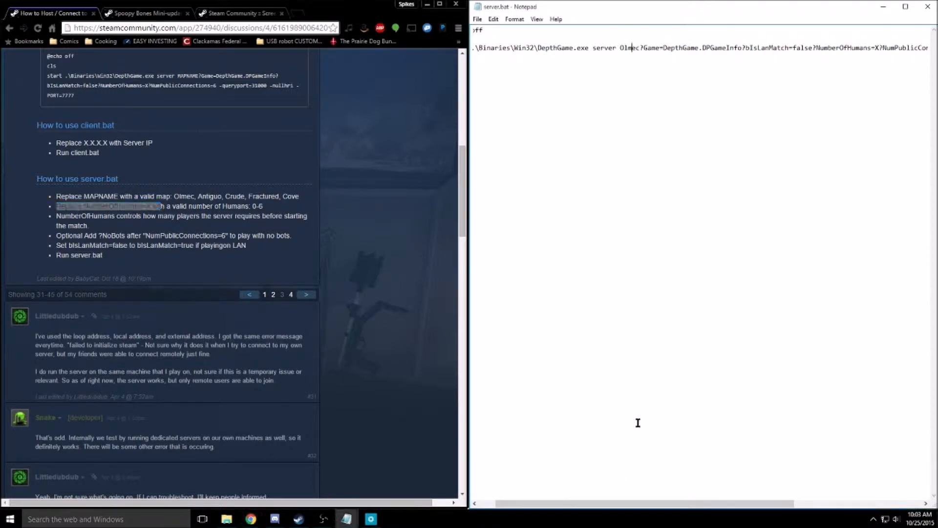
{"action": "triple_click", "coordinate": [119, 219]}
{"action": "left_click_drag", "start_coordinate": [88, 206], "coordinate": [151, 206]}
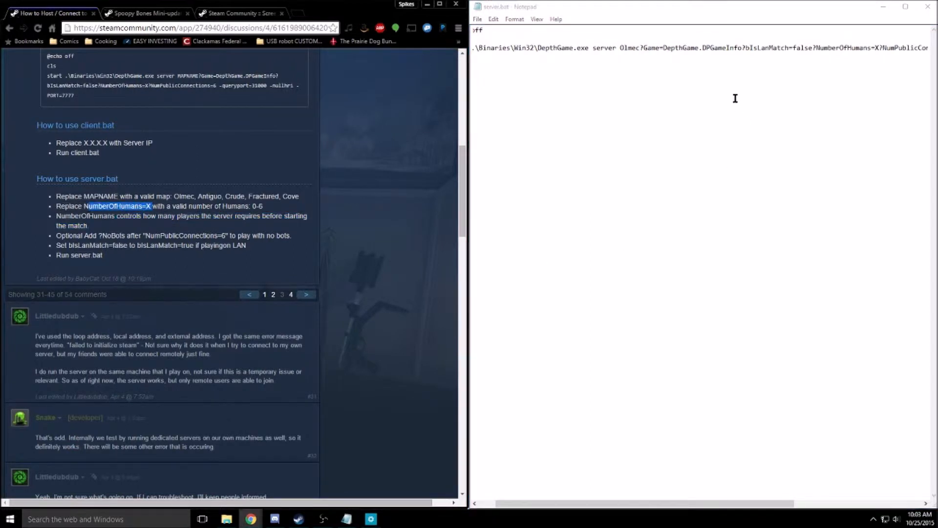
{"action": "left_click_drag", "start_coordinate": [816, 47], "coordinate": [883, 48]}
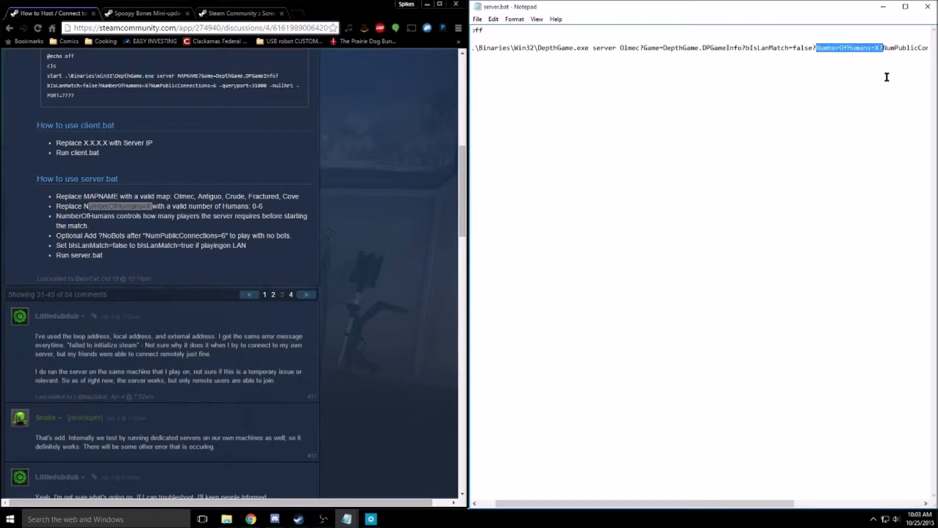
{"action": "left_click", "coordinate": [875, 58]}
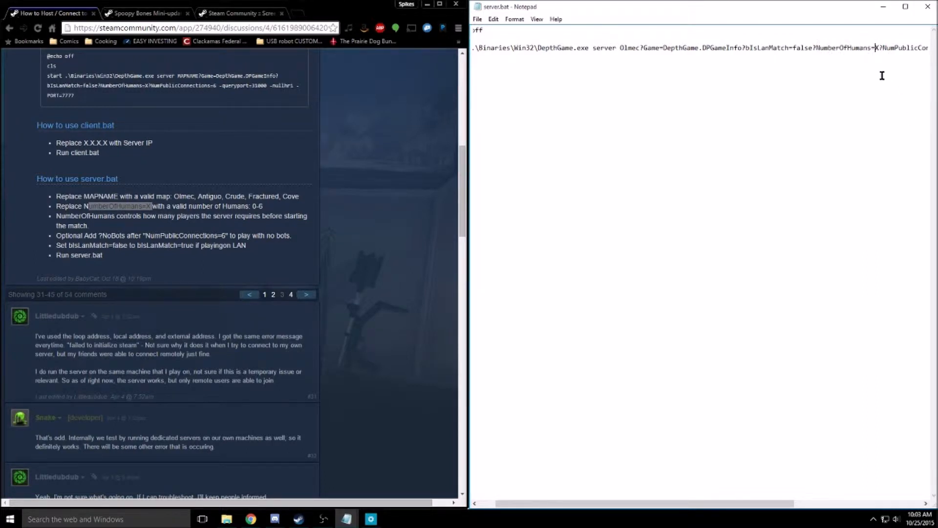
{"action": "key", "text": "Delete"}
{"action": "key", "text": "End"}
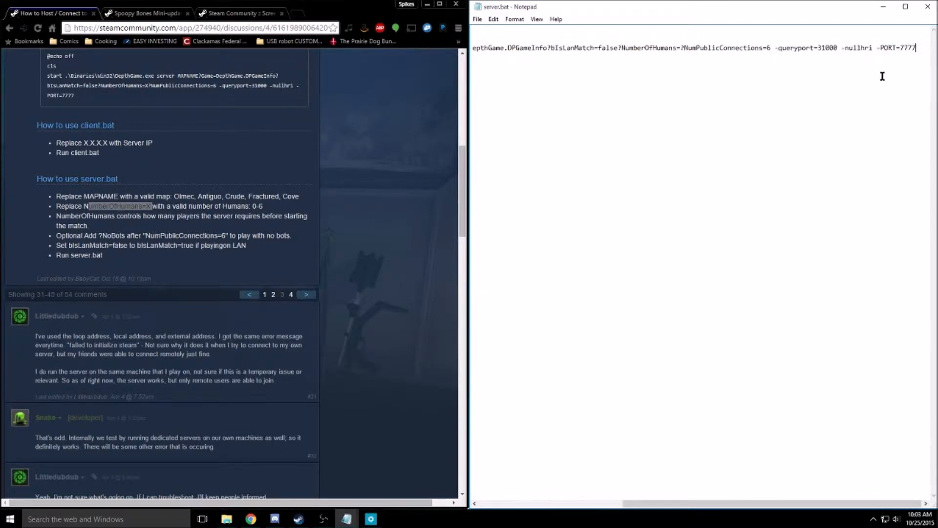
{"action": "left_click", "coordinate": [679, 47]}
{"action": "key", "text": "Delete"}
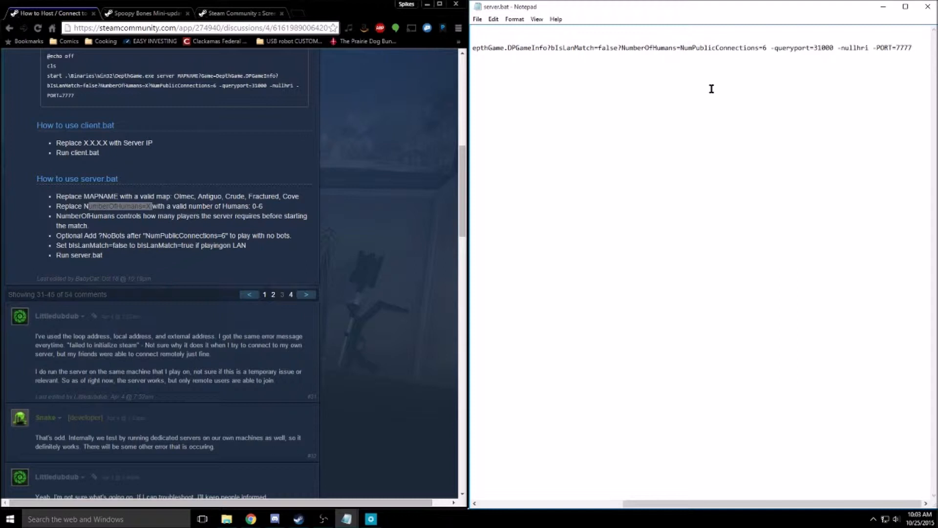
{"action": "type", "text": "6"}
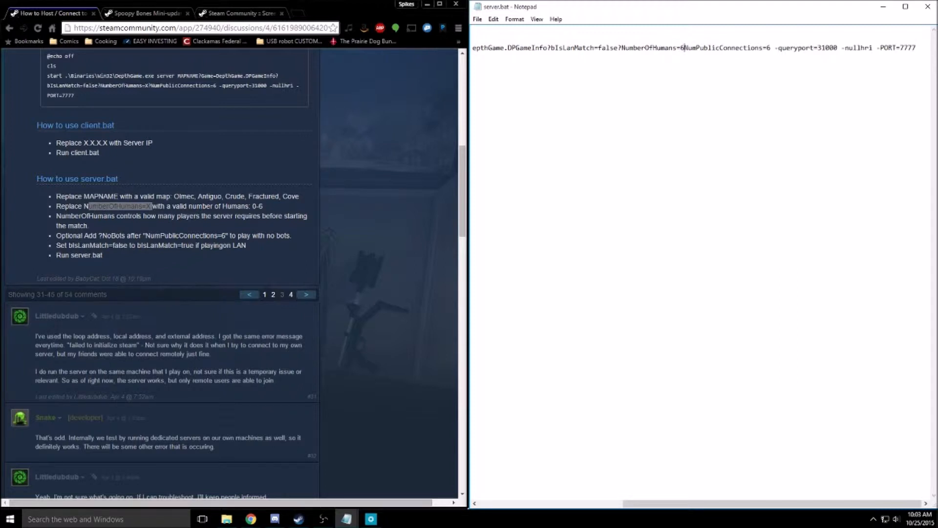
{"action": "key", "text": "ctrl+z"}
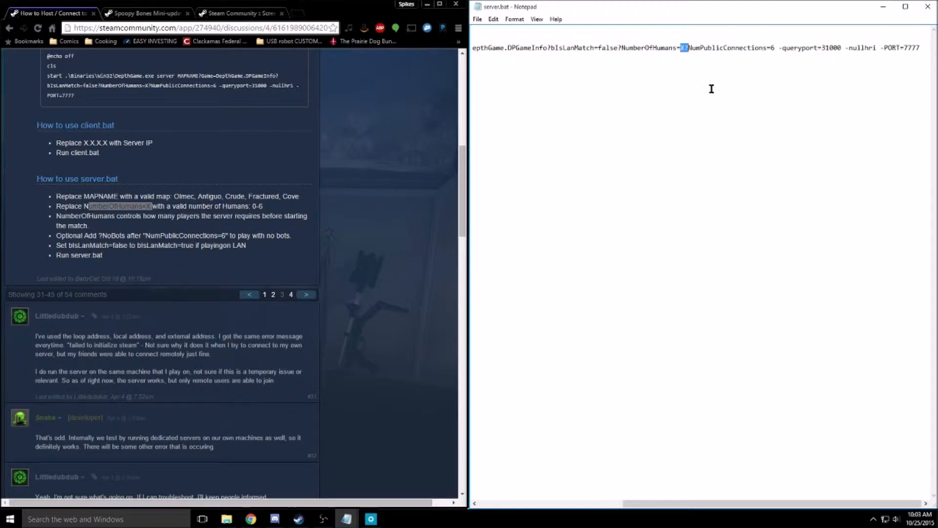
- Replace the X after NumberOfHumans= with 6 in server.bat, keeping the question mark before NumPublicConnections
{"action": "key", "text": "Right"}
{"action": "key", "text": "BackSpace"}
{"action": "type", "text": "6"}
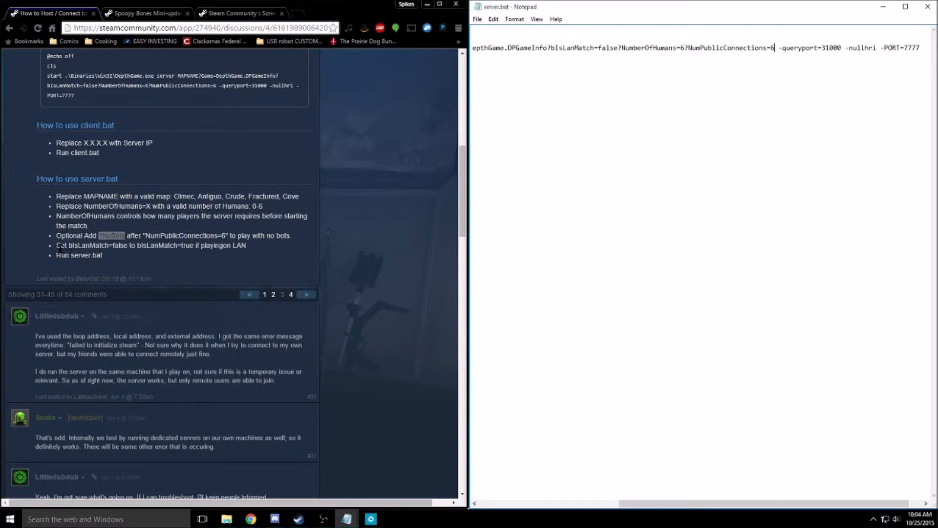
- Review the guide's bIsLanMatch instruction and examine the port parameters and the rest of the start line in server.bat
{"action": "left_click_drag", "start_coordinate": [60, 245], "coordinate": [240, 249]}
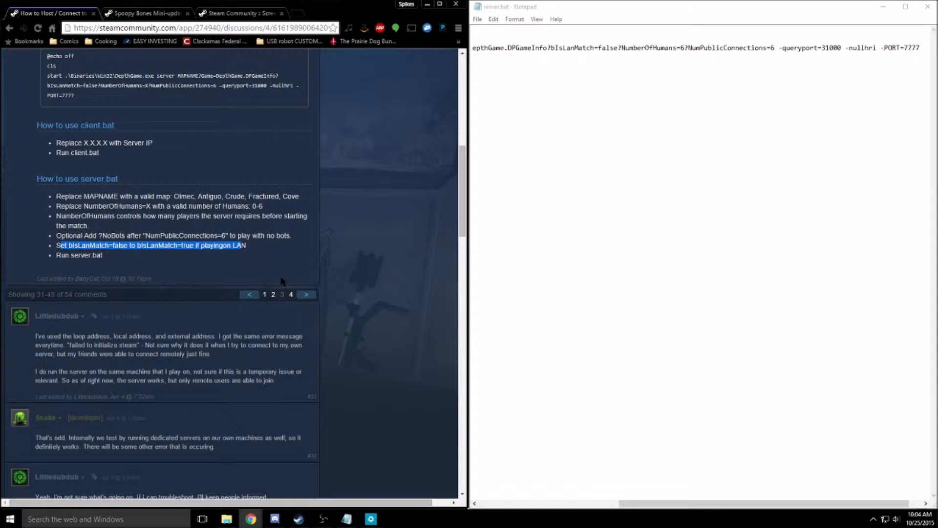
{"action": "left_click", "coordinate": [159, 261]}
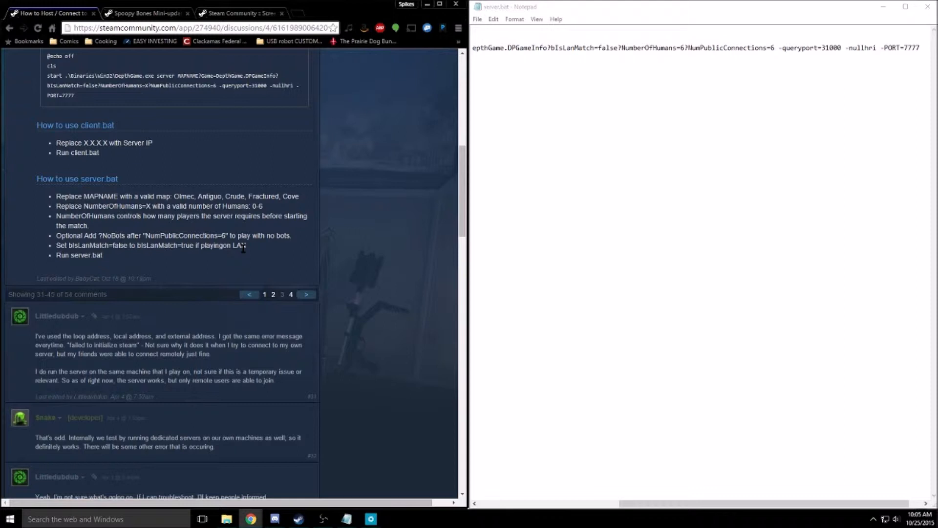
{"action": "left_click", "coordinate": [639, 132]}
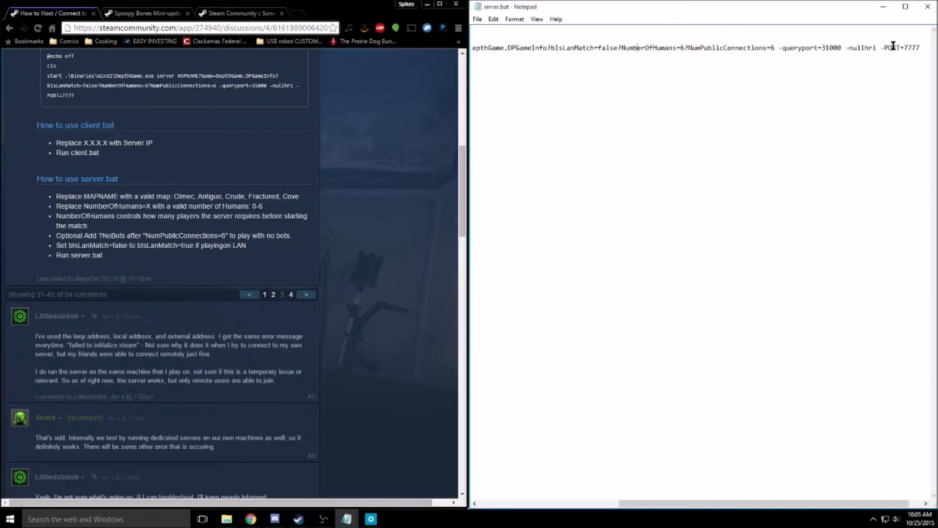
{"action": "left_click_drag", "start_coordinate": [885, 47], "coordinate": [921, 48]}
{"action": "left_click", "coordinate": [814, 48]}
{"action": "left_click_drag", "start_coordinate": [785, 503], "coordinate": [802, 502]}
{"action": "mouse_move", "coordinate": [888, 47]}
{"action": "left_mouse_down"}
{"action": "mouse_move", "coordinate": [906, 48]}
{"action": "mouse_move", "coordinate": [899, 62]}
{"action": "left_mouse_up"}
{"action": "left_click", "coordinate": [772, 119]}
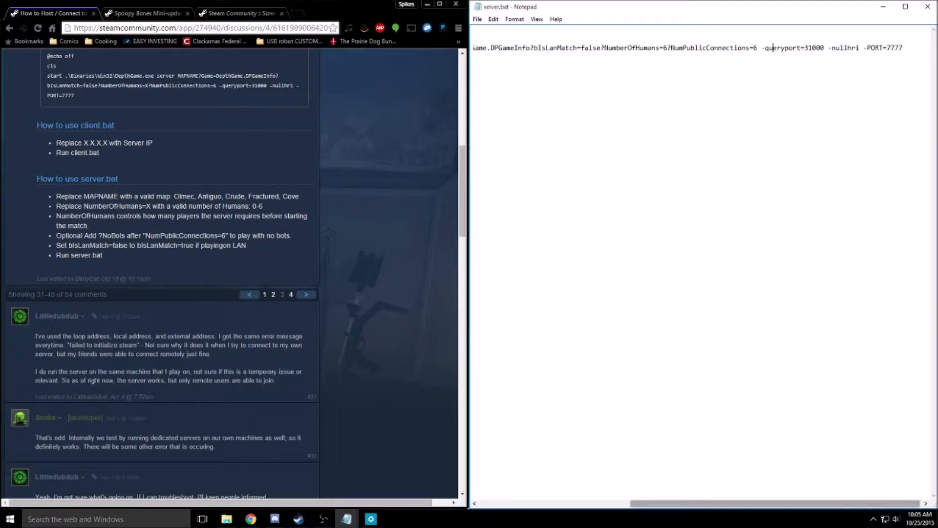
{"action": "left_click_drag", "start_coordinate": [765, 503], "coordinate": [576, 486]}
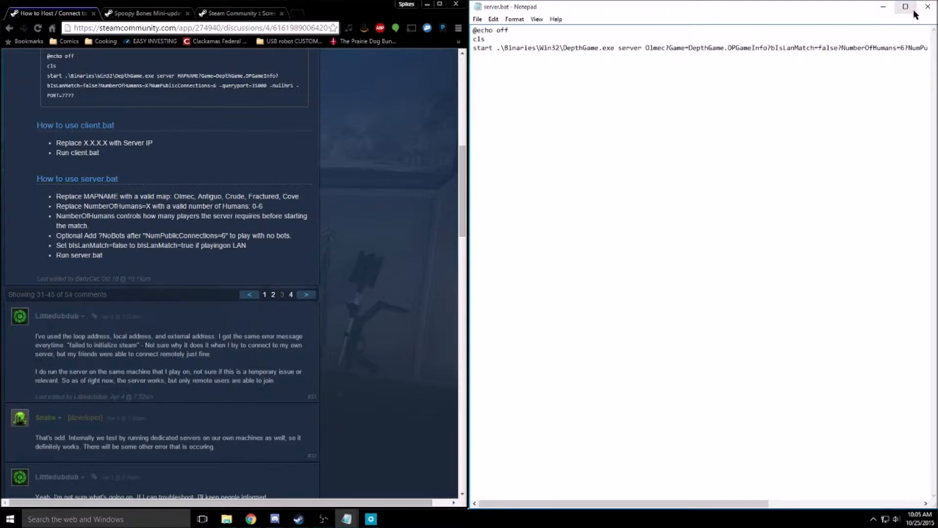
- Close server.bat in Notepad and save its changes
{"action": "left_click", "coordinate": [928, 7]}
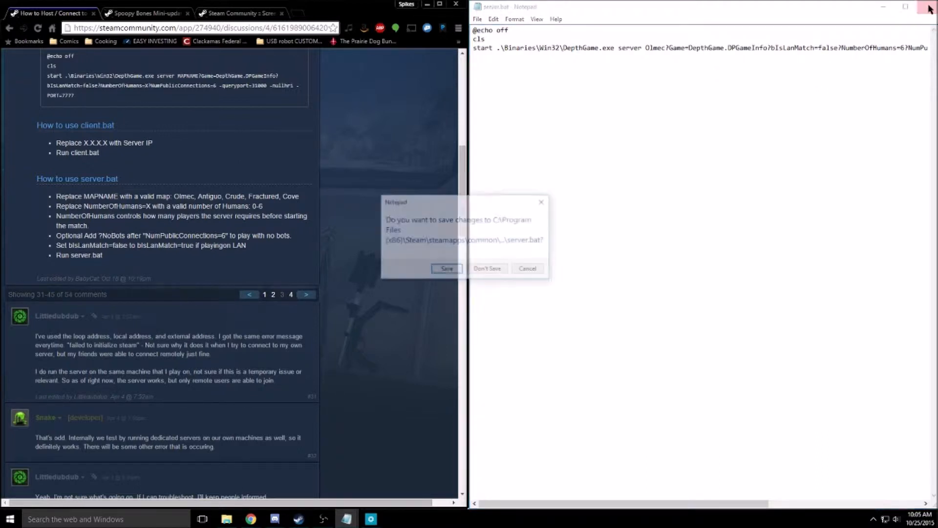
{"action": "left_click", "coordinate": [439, 272]}
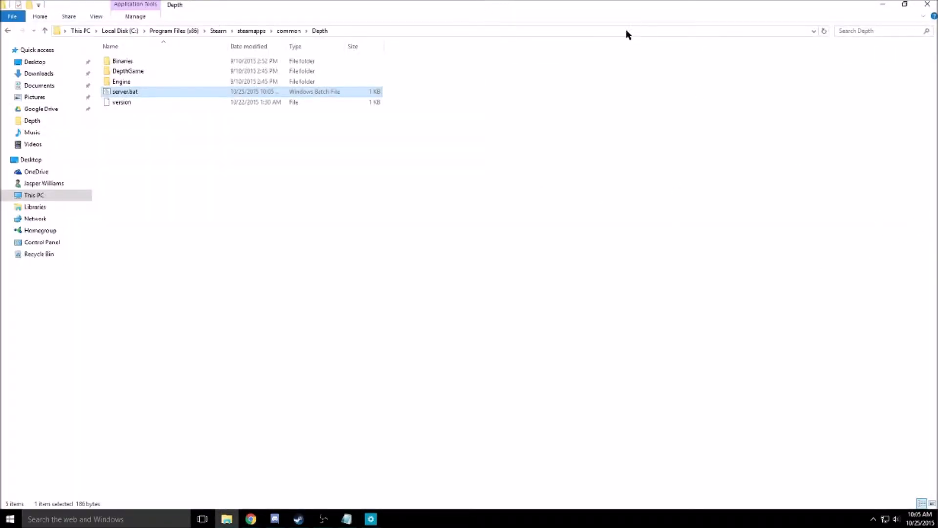
{"action": "left_click", "coordinate": [427, 223]}
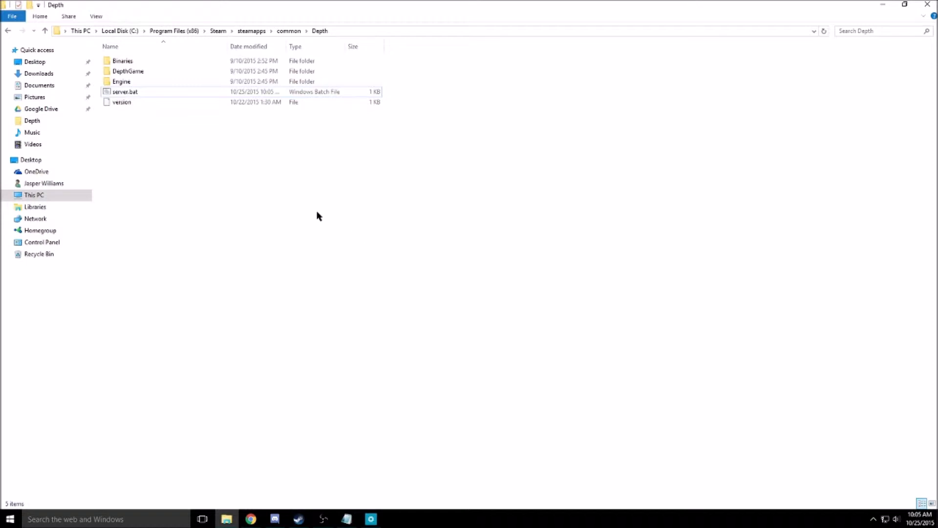
- Run server.bat from the Depth folder and move the server console window out of the way
{"action": "left_click", "coordinate": [125, 91]}
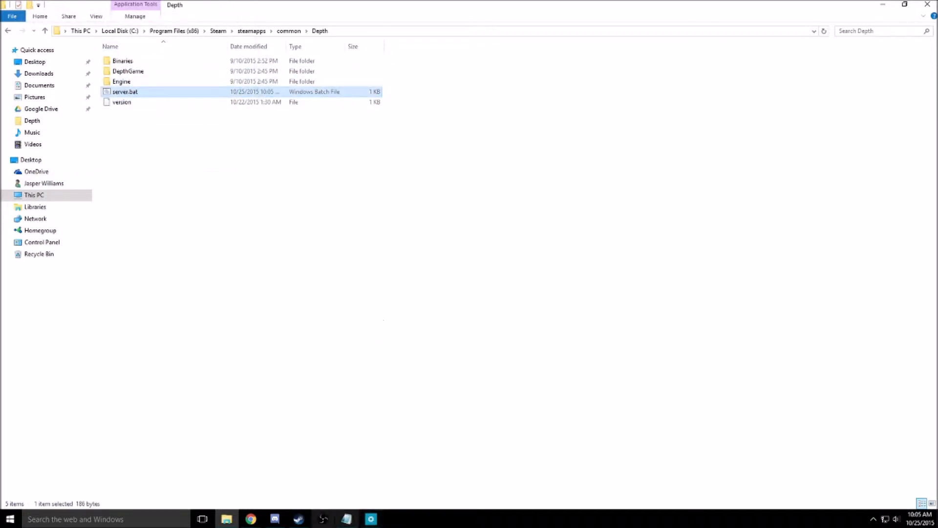
{"action": "key", "text": "Return"}
{"action": "left_click_drag", "start_coordinate": [199, 31], "coordinate": [324, 145]}
{"action": "left_click_drag", "start_coordinate": [393, 304], "coordinate": [620, 281]}
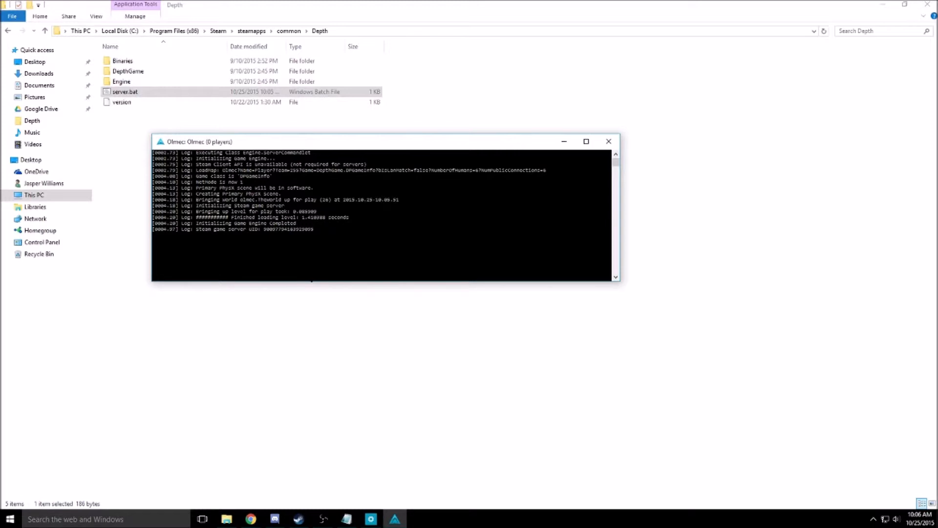
{"action": "left_click_drag", "start_coordinate": [465, 143], "coordinate": [0, 146]}
{"action": "left_click", "coordinate": [258, 194]}
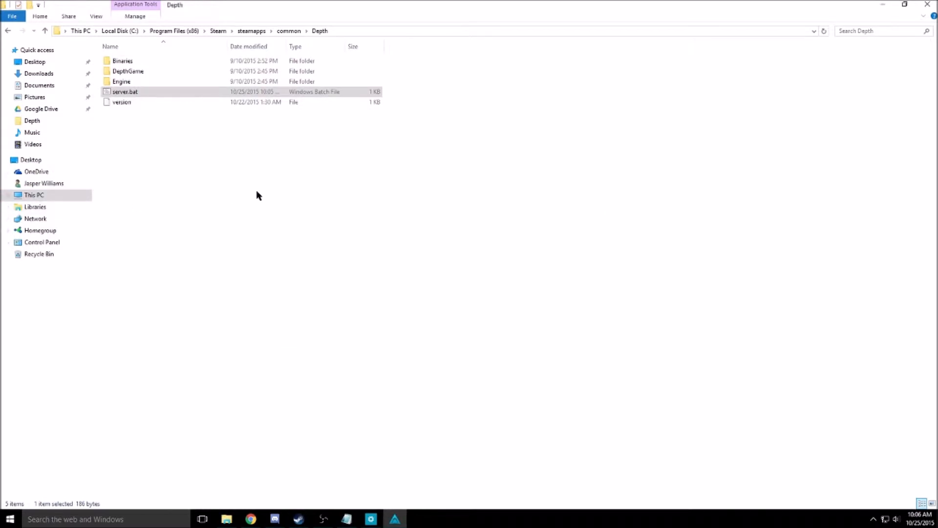
{"action": "right_click", "coordinate": [169, 176]}
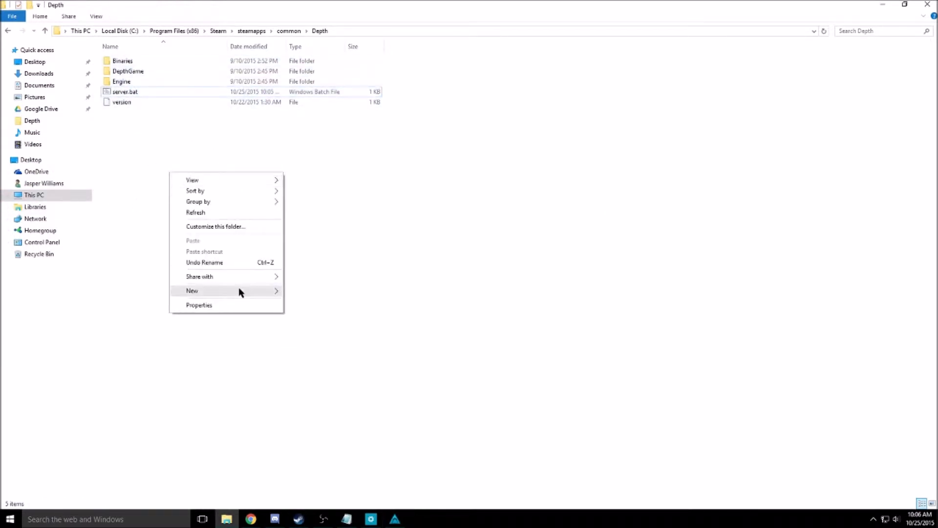
{"action": "mouse_move", "coordinate": [237, 291]}
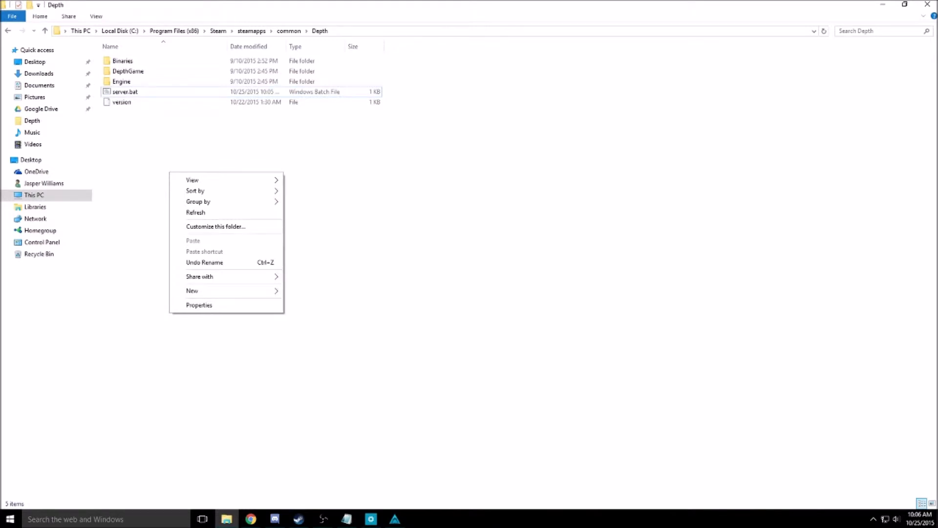
{"action": "left_click", "coordinate": [643, 233]}
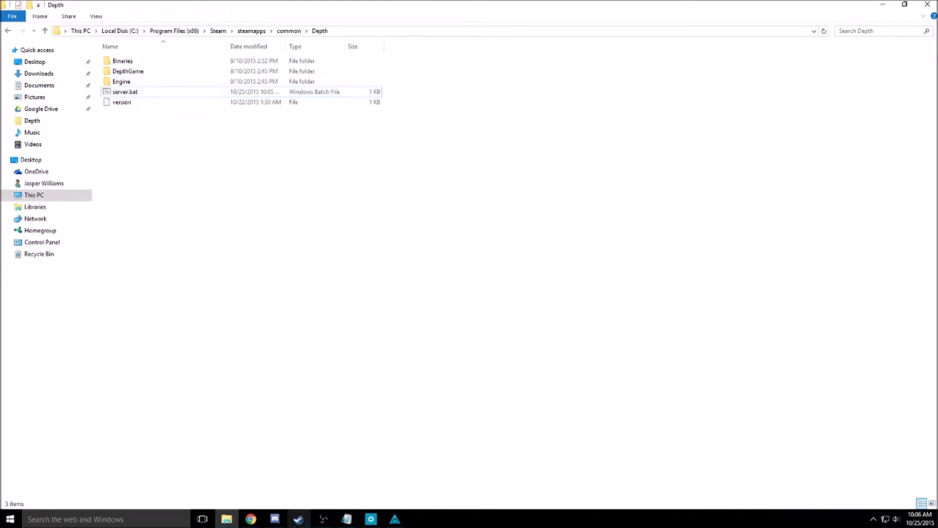
- Switch to the hosting guide in Chrome and highlight the complete Client.bat code block
{"action": "left_click", "coordinate": [251, 519]}
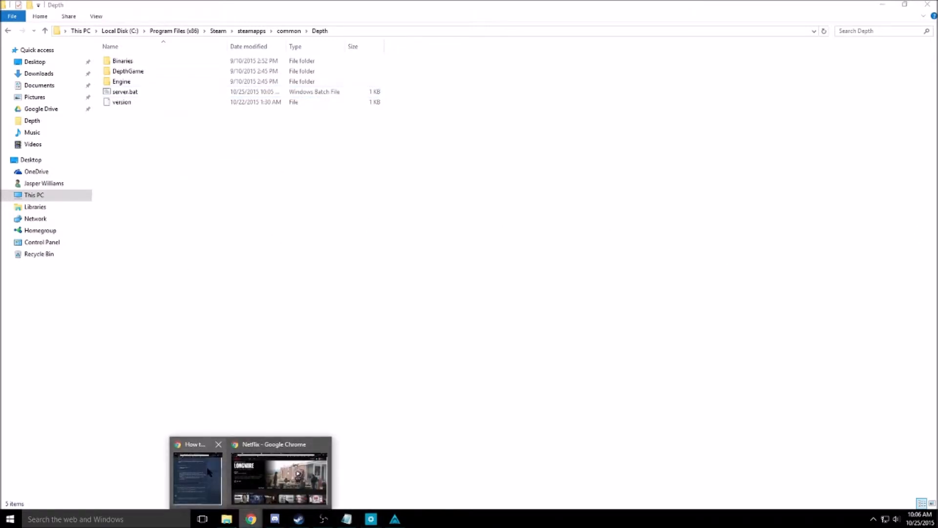
{"action": "left_click", "coordinate": [209, 472]}
{"action": "scroll", "coordinate": [182, 215], "scroll_direction": "up", "scroll_amount": 6}
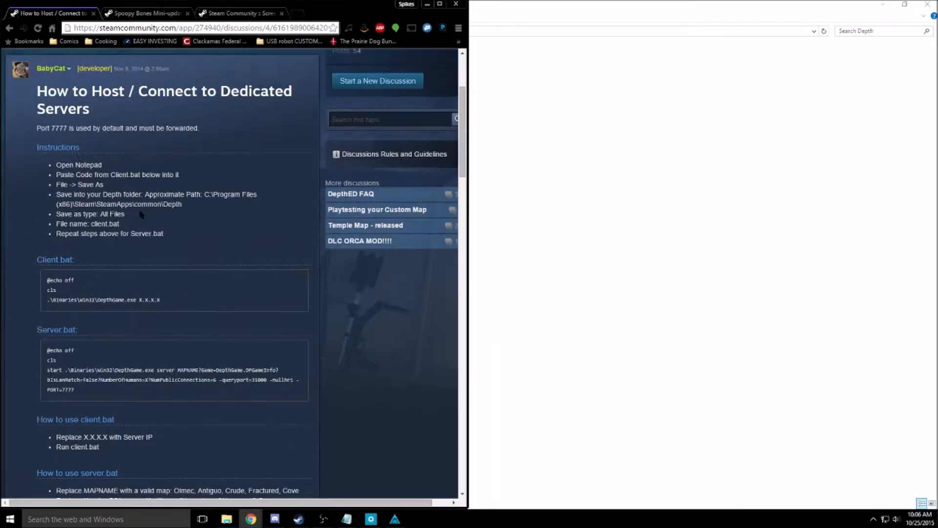
{"action": "triple_click", "coordinate": [184, 301]}
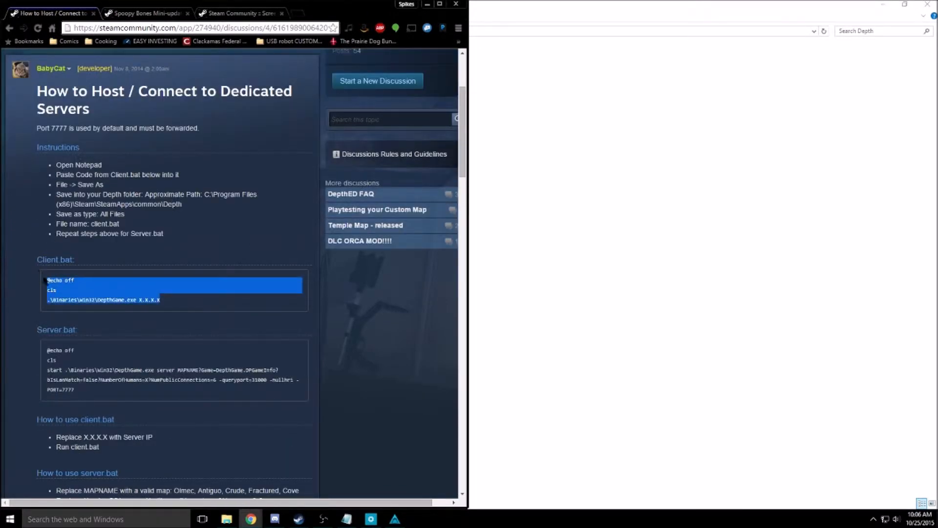
{"action": "left_click", "coordinate": [144, 261]}
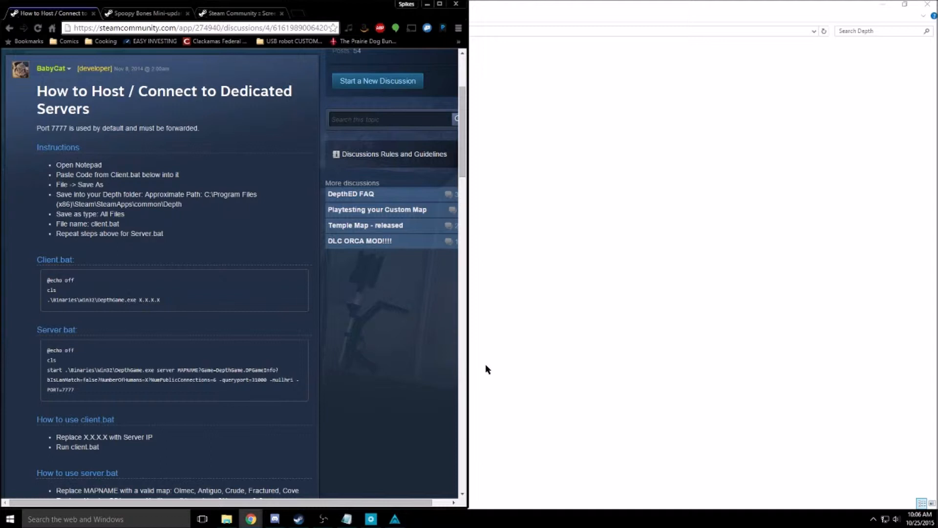
- Create a new text document named client.bat in the Depth folder, accepting the extension change, and open it for editing in Notepad
{"action": "left_click", "coordinate": [674, 305]}
{"action": "right_click", "coordinate": [162, 189]}
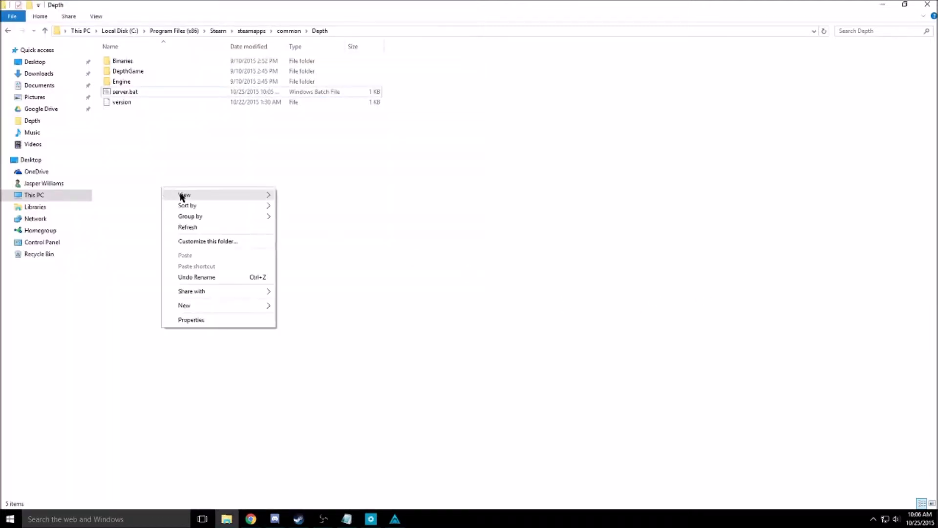
{"action": "mouse_move", "coordinate": [254, 305]}
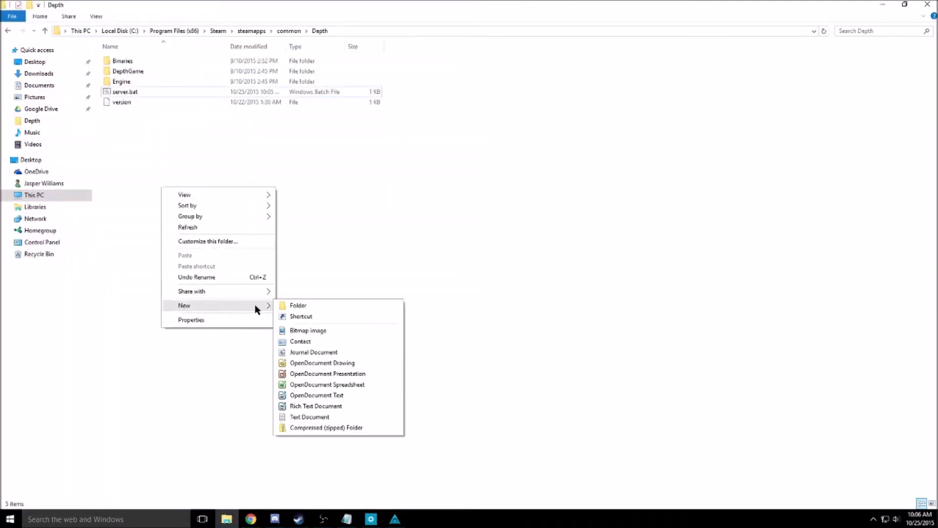
{"action": "left_click", "coordinate": [312, 417]}
{"action": "key", "text": "BackSpace"}
{"action": "key", "text": "Delete"}
{"action": "key", "text": "Delete"}
{"action": "key", "text": "Delete"}
{"action": "key", "text": "Delete"}
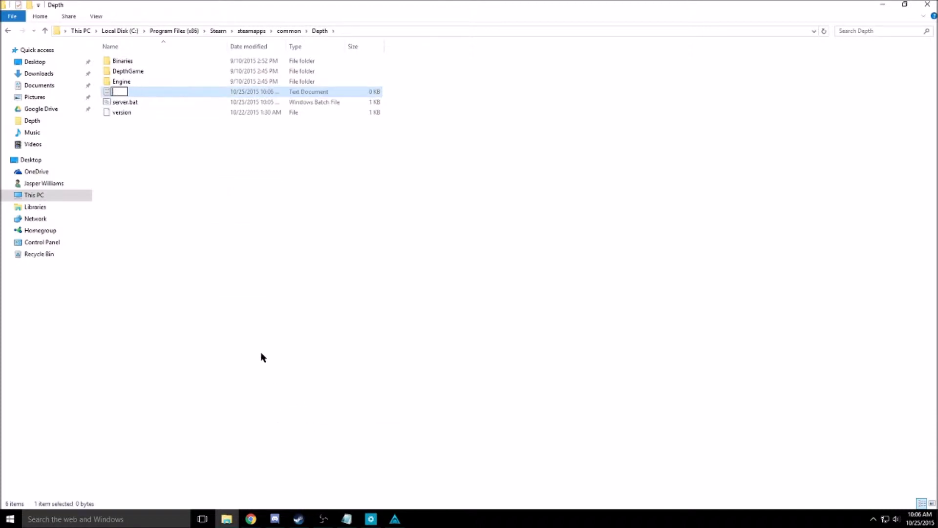
{"action": "type", "text": "client.bat"}
{"action": "key", "text": "Return"}
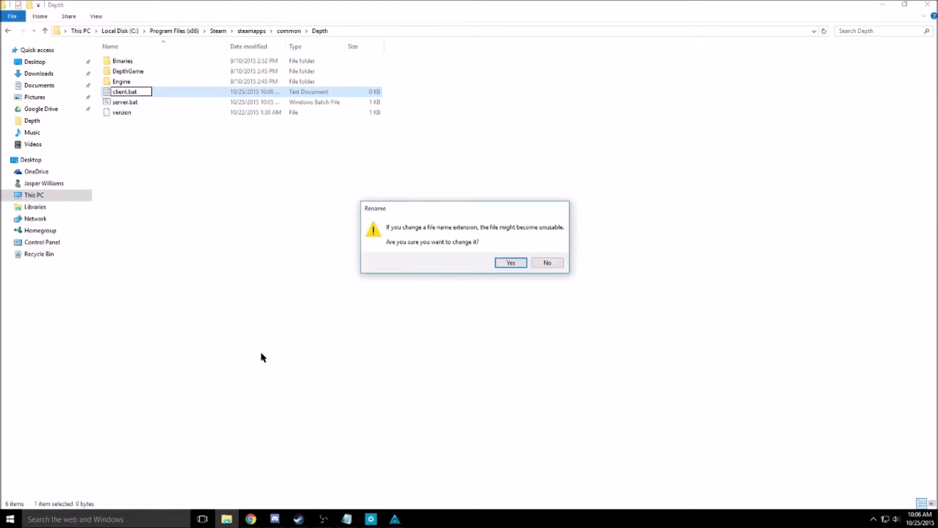
{"action": "left_click", "coordinate": [518, 263]}
{"action": "right_click", "coordinate": [128, 92]}
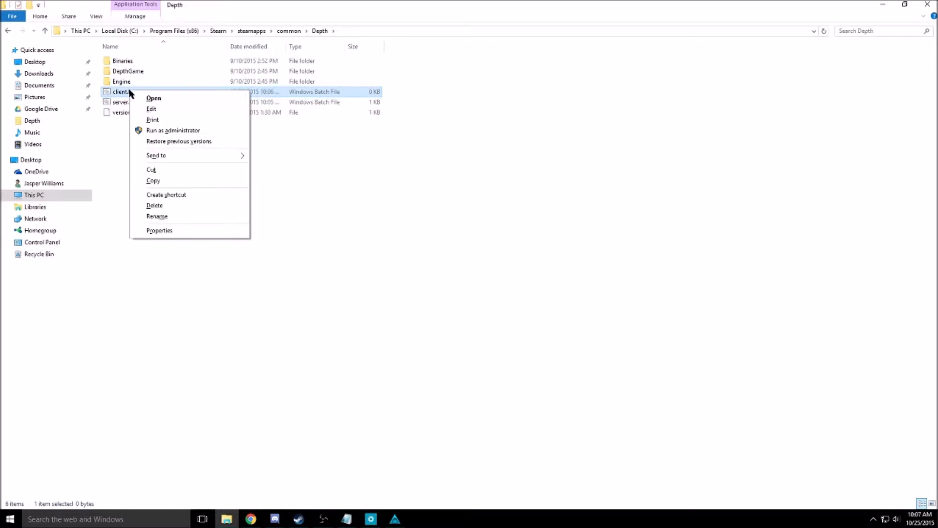
{"action": "left_click", "coordinate": [170, 108]}
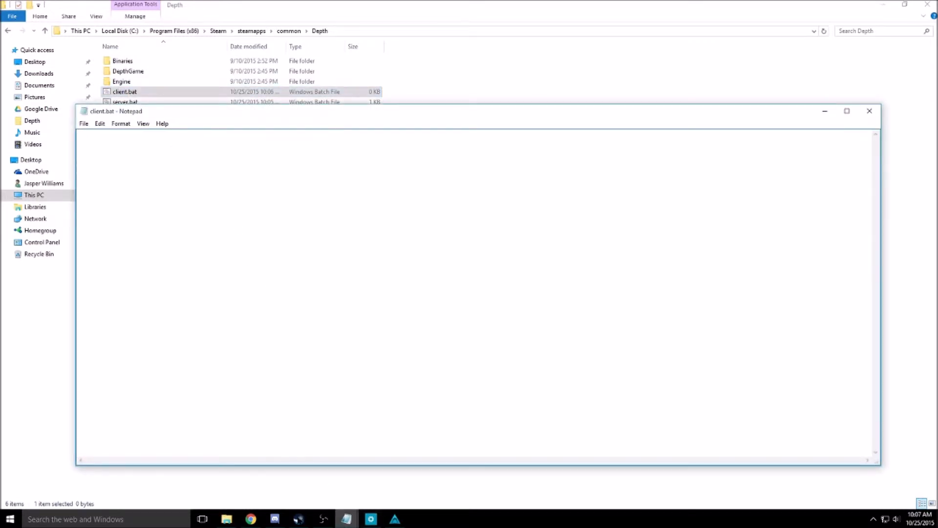
- Copy the complete Client.bat code from the hosting guide in Chrome and paste it into the empty client.bat in Notepad
{"action": "mouse_move", "coordinate": [250, 519]}
{"action": "left_click", "coordinate": [205, 482]}
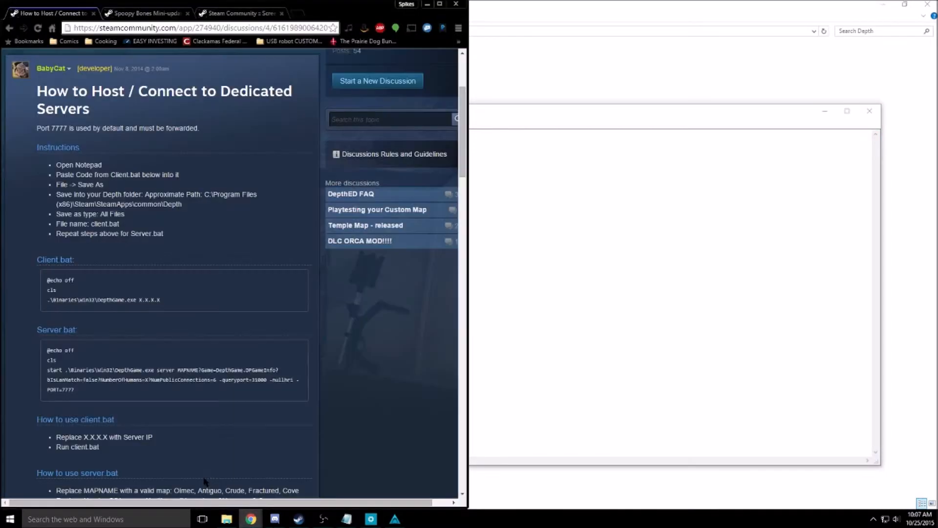
{"action": "left_click_drag", "start_coordinate": [186, 301], "coordinate": [47, 279]}
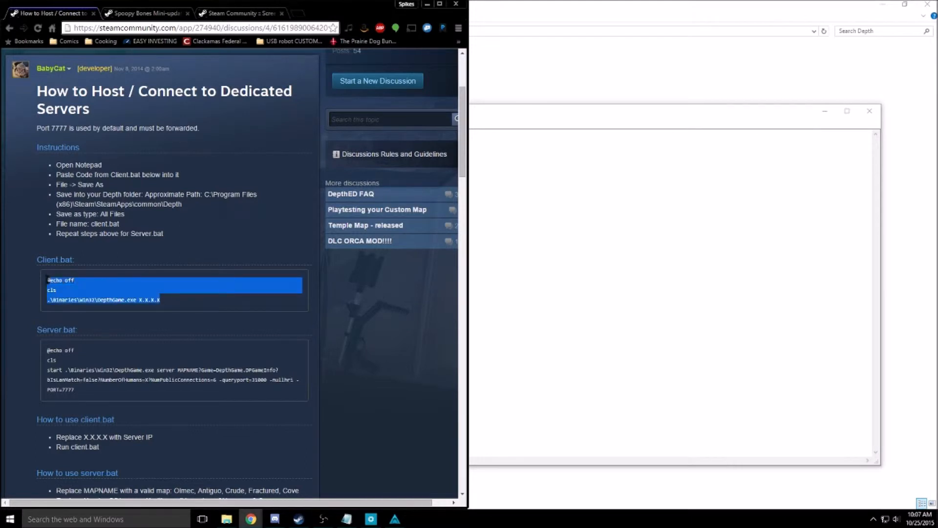
{"action": "right_click", "coordinate": [57, 286]}
{"action": "left_click", "coordinate": [66, 291]}
{"action": "left_click", "coordinate": [609, 280]}
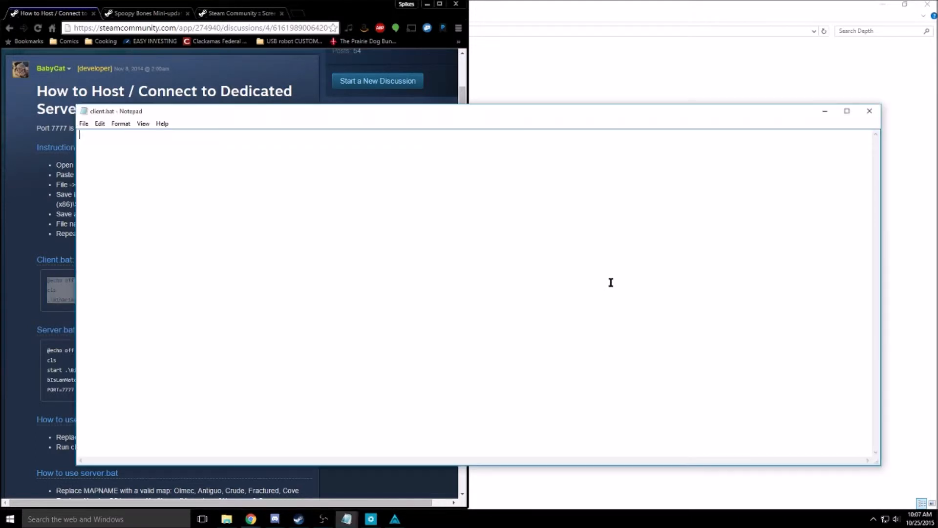
{"action": "right_click", "coordinate": [185, 192]}
{"action": "left_click", "coordinate": [213, 236]}
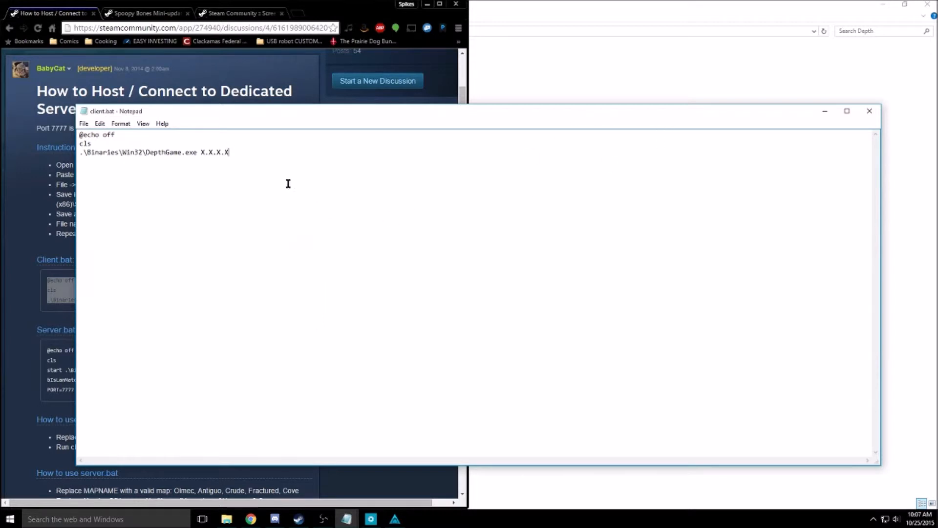
- Select the X.X.X.X placeholder in client.bat, narrow the Notepad window and place it beside the hosting guide
{"action": "left_click_drag", "start_coordinate": [229, 153], "coordinate": [200, 163]}
{"action": "left_click_drag", "start_coordinate": [882, 201], "coordinate": [454, 232]}
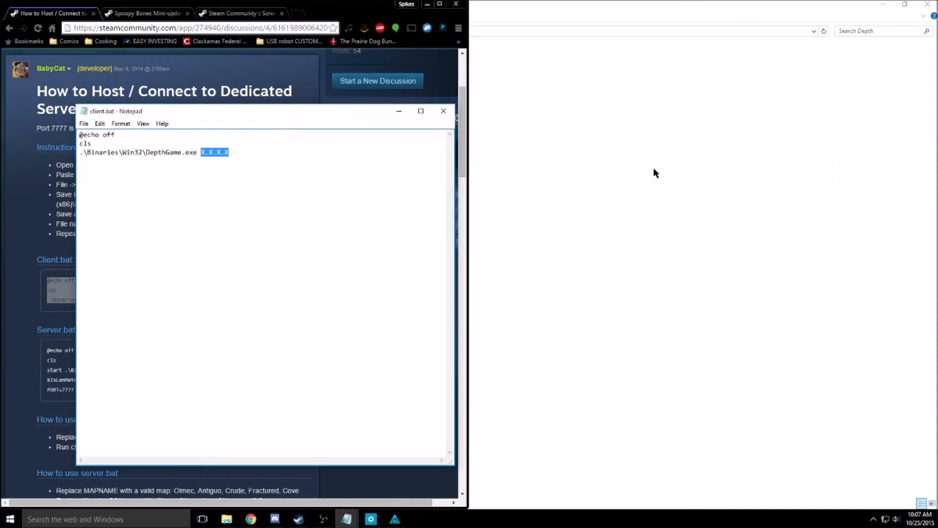
{"action": "left_click_drag", "start_coordinate": [294, 105], "coordinate": [492, 110]}
{"action": "left_click_drag", "start_coordinate": [371, 118], "coordinate": [828, 112]}
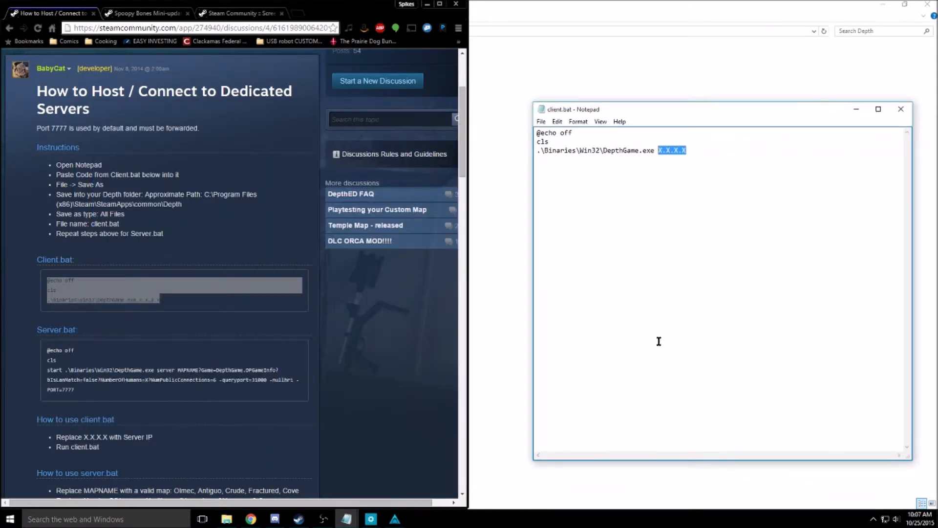
- Run ipconfig /all in Command Prompt, examine the Ethernet adapter's IPv4 address, and close the console
{"action": "left_click", "coordinate": [10, 519]}
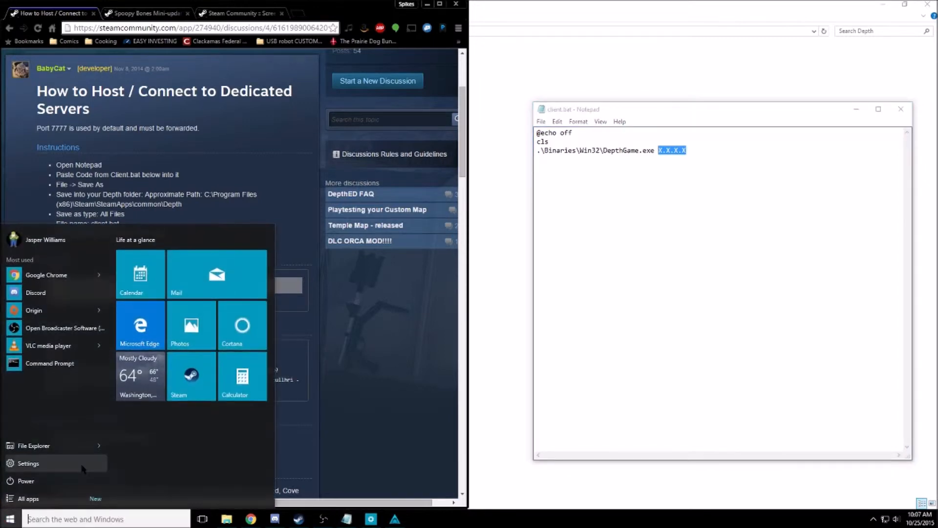
{"action": "left_click", "coordinate": [50, 363]}
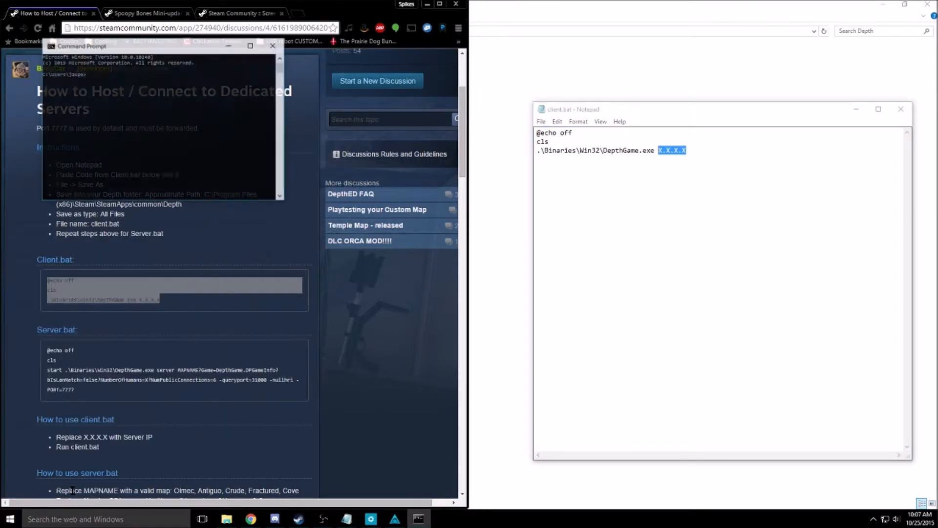
{"action": "left_click_drag", "start_coordinate": [172, 45], "coordinate": [677, 203]}
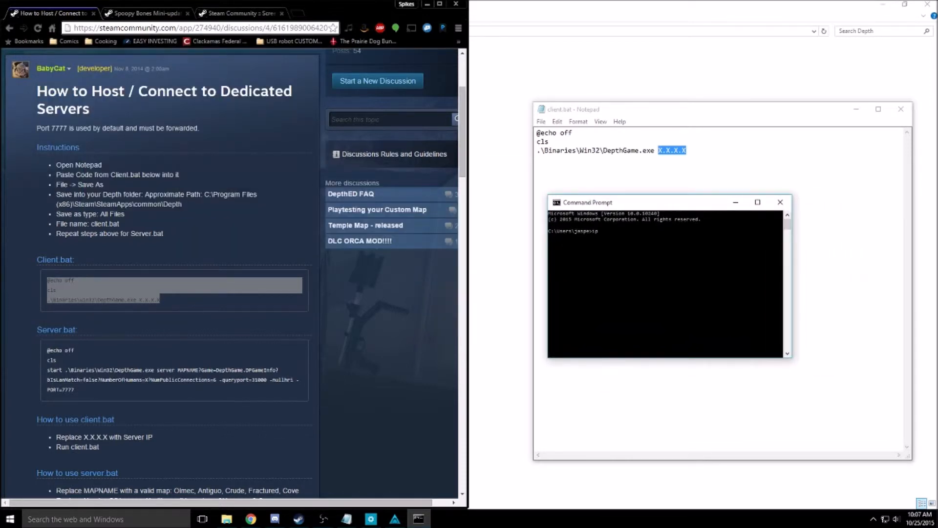
{"action": "type", "text": "all"}
{"action": "key", "text": "Return"}
{"action": "scroll", "coordinate": [669, 284], "scroll_direction": "up", "scroll_amount": 15}
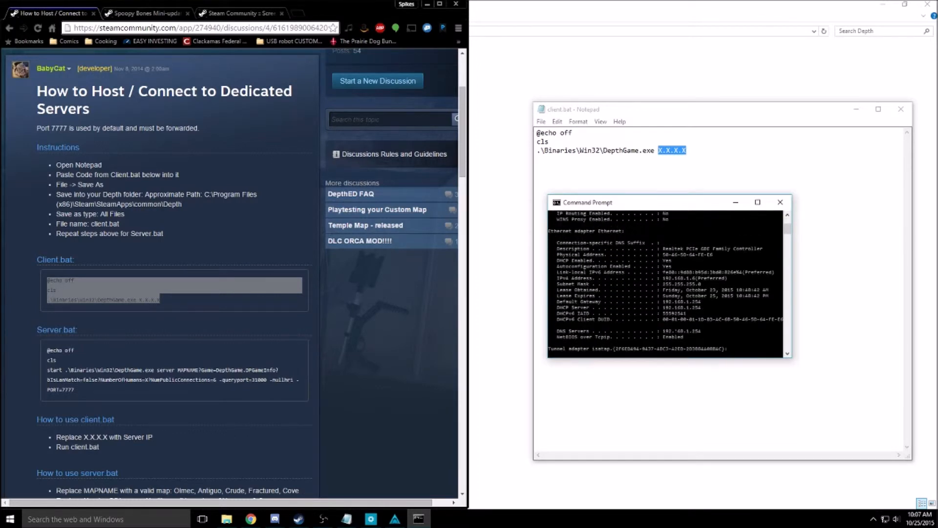
{"action": "scroll", "coordinate": [665, 284], "scroll_direction": "down", "scroll_amount": 1}
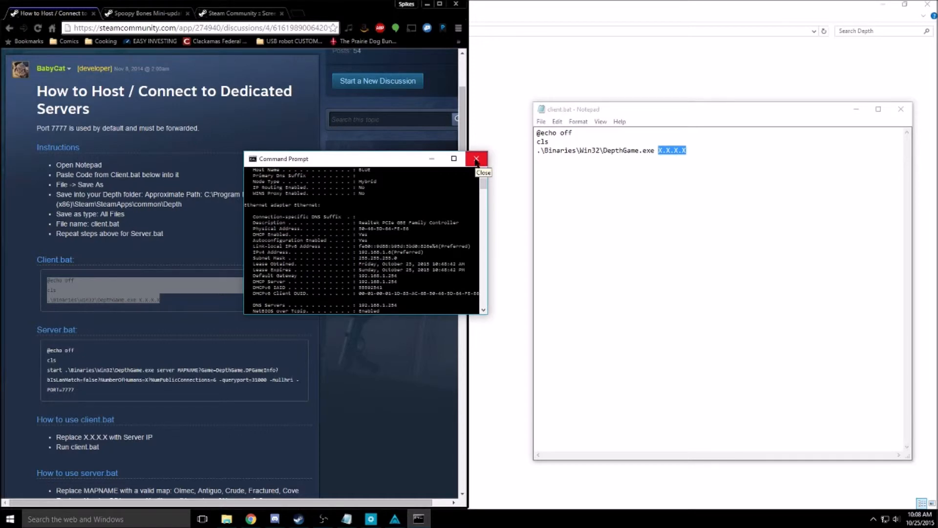
{"action": "left_click", "coordinate": [476, 159]}
- Try the local address 192.168.1.6 in place of X.X.X.X in client.bat and clear it again
{"action": "left_click_drag", "start_coordinate": [733, 153], "coordinate": [658, 156]}
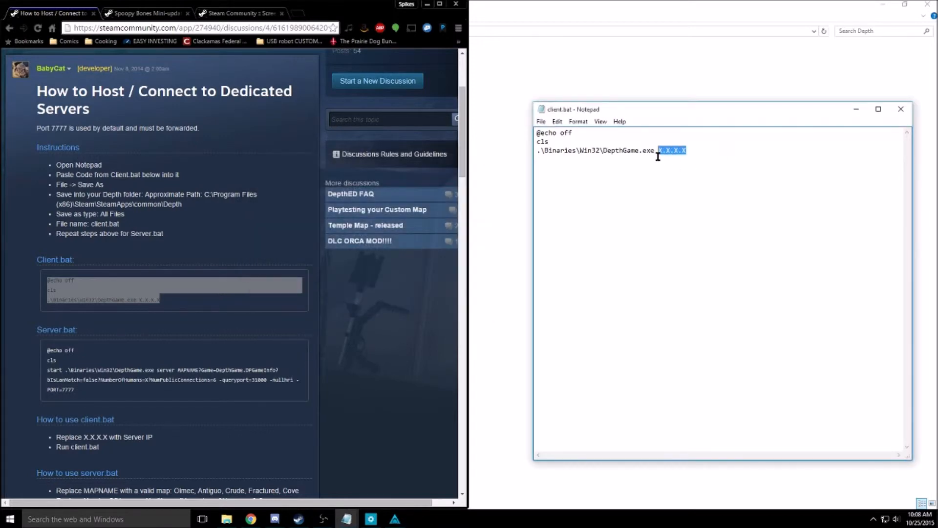
{"action": "type", "text": "192.168.1.6"}
{"action": "key", "text": "BackSpace"}
{"action": "key", "text": "BackSpace"}
{"action": "key", "text": "BackSpace"}
{"action": "key", "text": "BackSpace"}
{"action": "key", "text": "BackSpace"}
{"action": "key", "text": "BackSpace"}
{"action": "key", "text": "BackSpace"}
{"action": "key", "text": "BackSpace"}
{"action": "key", "text": "BackSpace"}
{"action": "key", "text": "BackSpace"}
{"action": "key", "text": "BackSpace"}
- Set the server IP after DepthGame.exe in client.bat to 127.0.0.1
{"action": "type", "text": "127.0.0.1"}
{"action": "left_click_drag", "start_coordinate": [739, 110], "coordinate": [608, 112]}
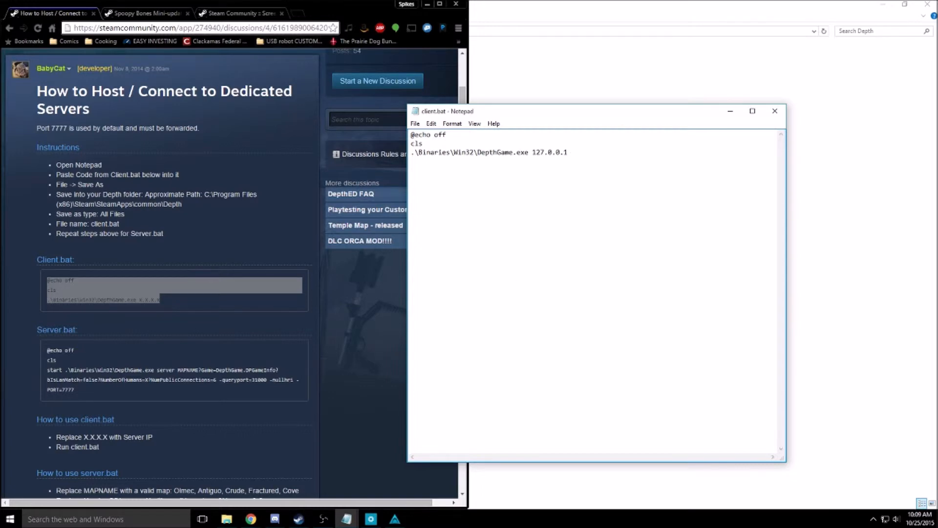
- Look up the public IPv4 address on whatismyipaddress.com in a new Chrome tab, highlight it, and return to the hosting guide
{"action": "left_click", "coordinate": [288, 25]}
{"action": "key", "text": "ctrl+t"}
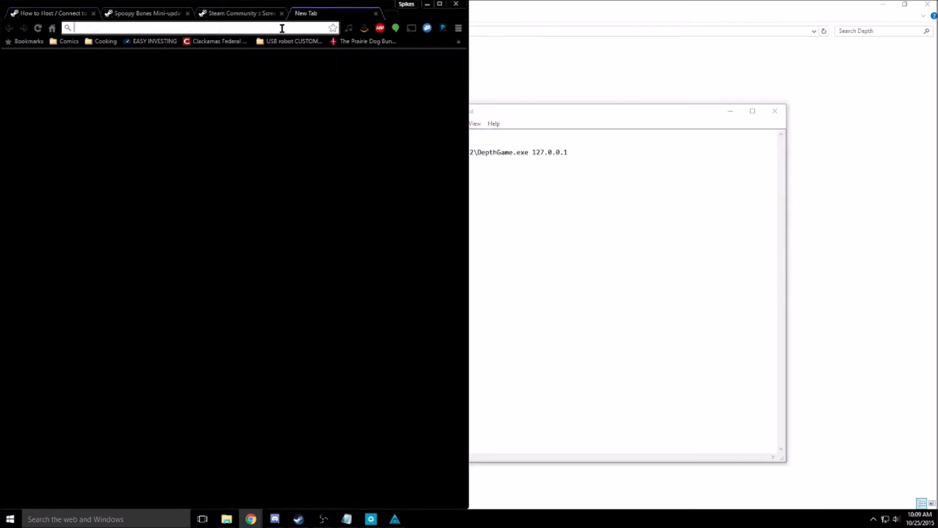
{"action": "type", "text": "whatismyipaddress.com"}
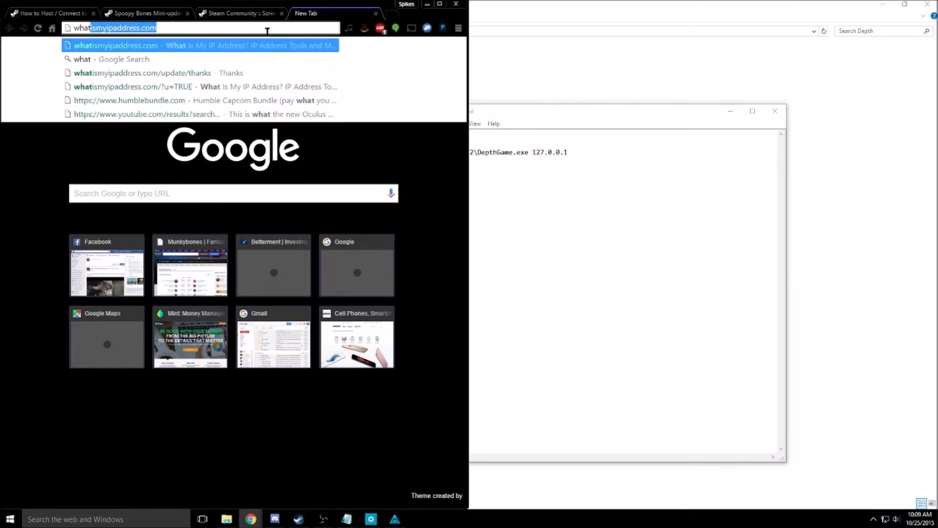
{"action": "key", "text": "Return"}
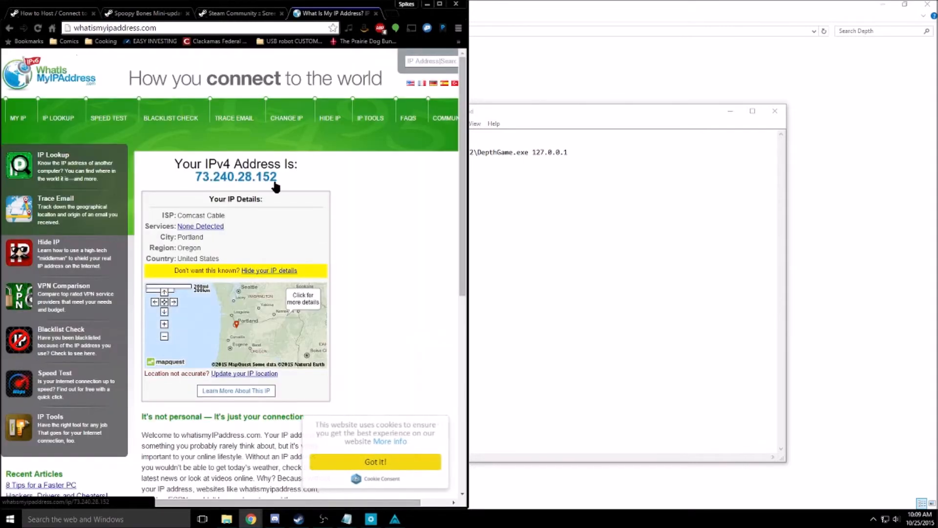
{"action": "left_click_drag", "start_coordinate": [274, 183], "coordinate": [194, 179]}
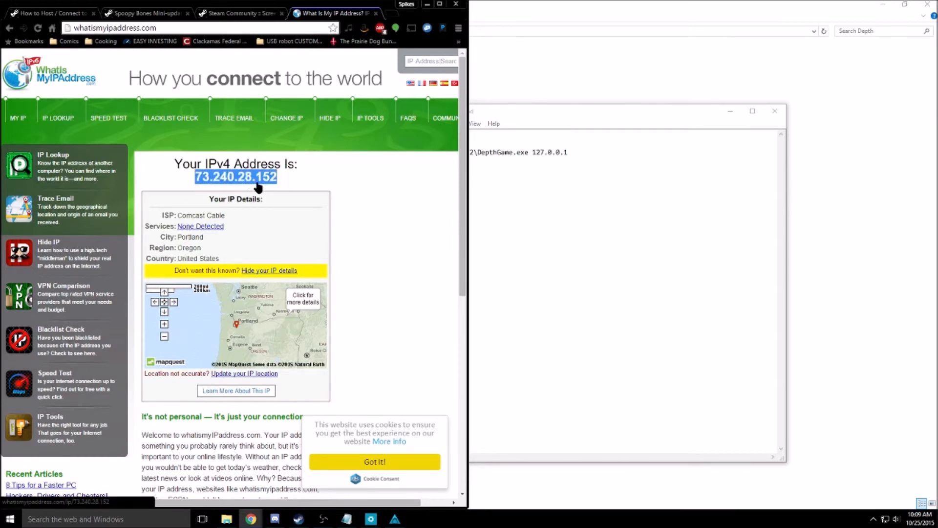
{"action": "left_click", "coordinate": [375, 13]}
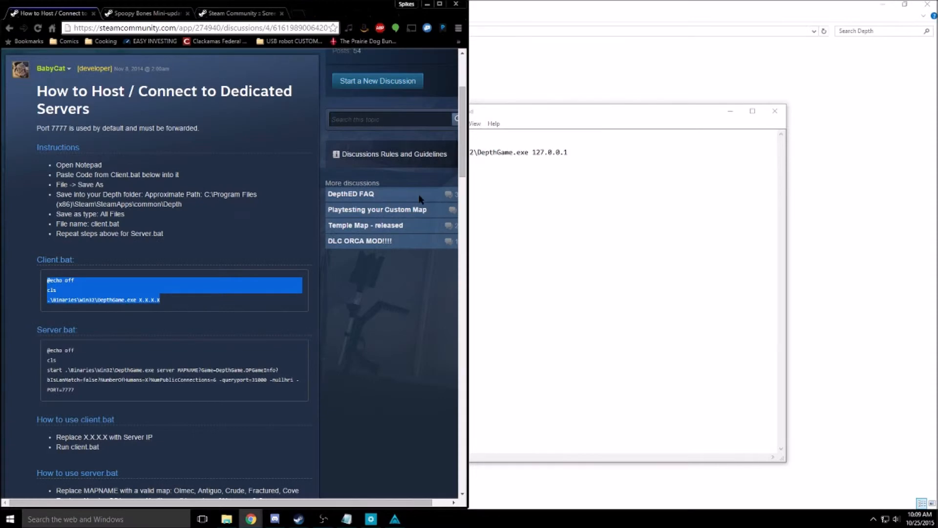
{"action": "left_click", "coordinate": [239, 177]}
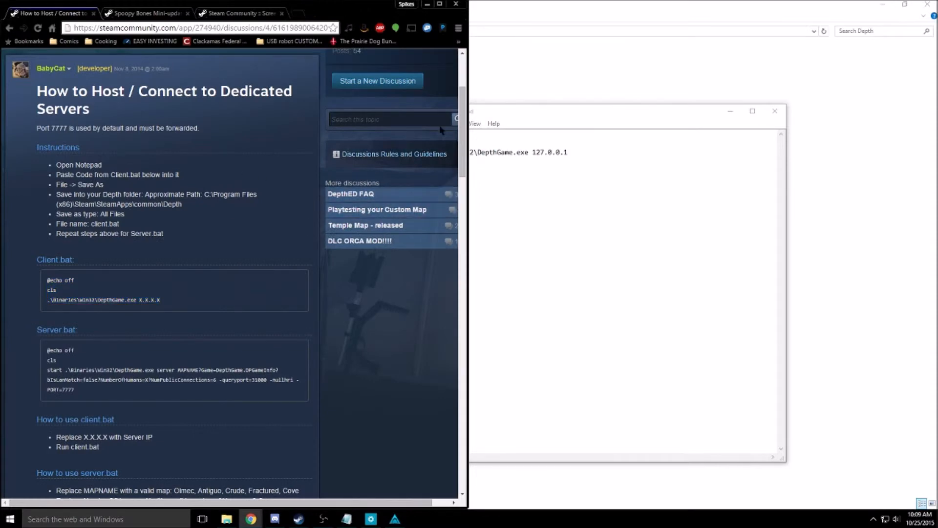
- Close client.bat in Notepad and save its changes
{"action": "left_click_drag", "start_coordinate": [607, 114], "coordinate": [689, 108]}
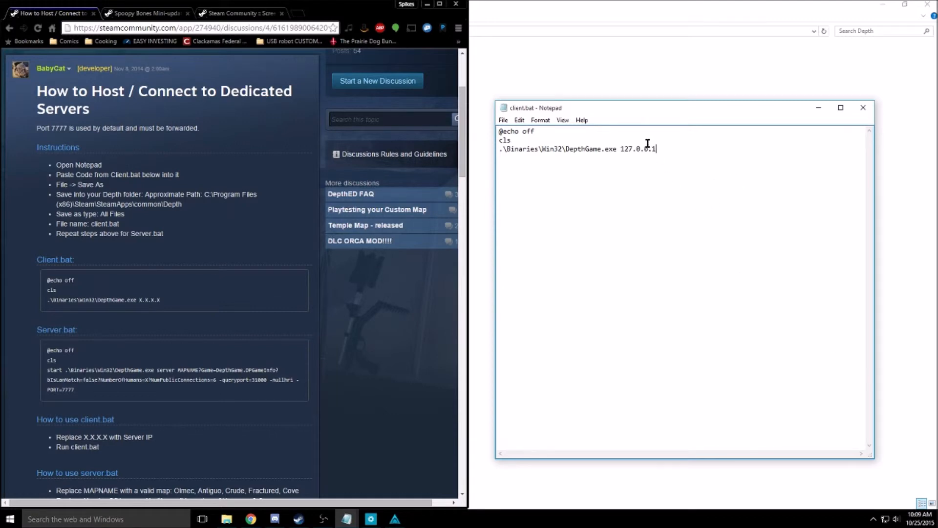
{"action": "left_click_drag", "start_coordinate": [620, 109], "coordinate": [623, 121]}
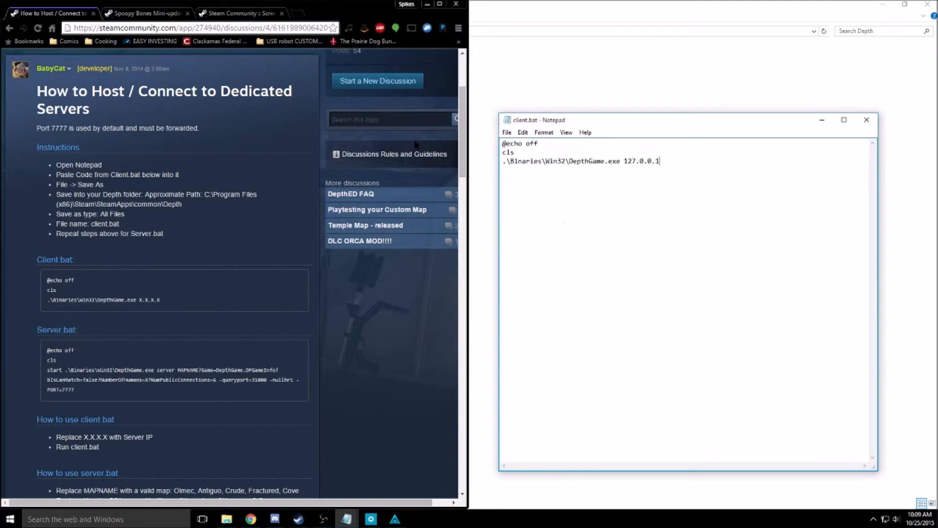
{"action": "left_click", "coordinate": [866, 120]}
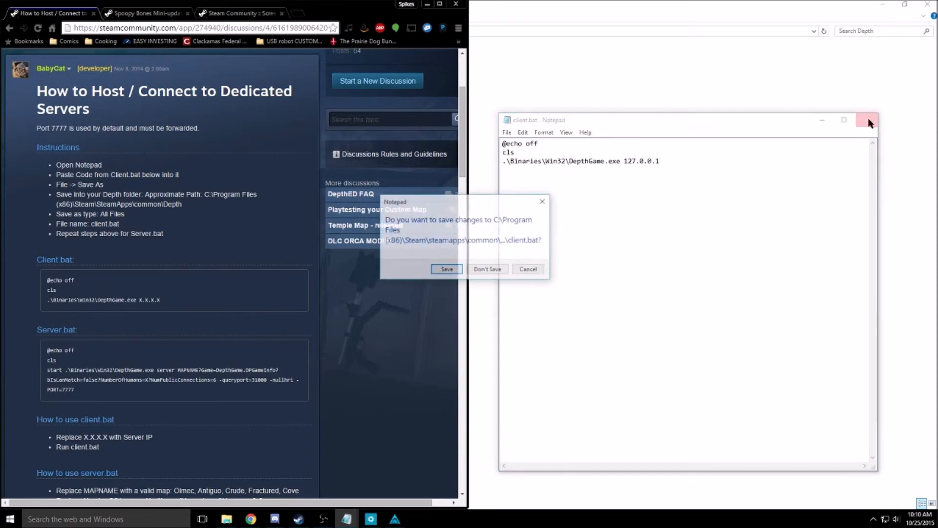
{"action": "left_click", "coordinate": [443, 270]}
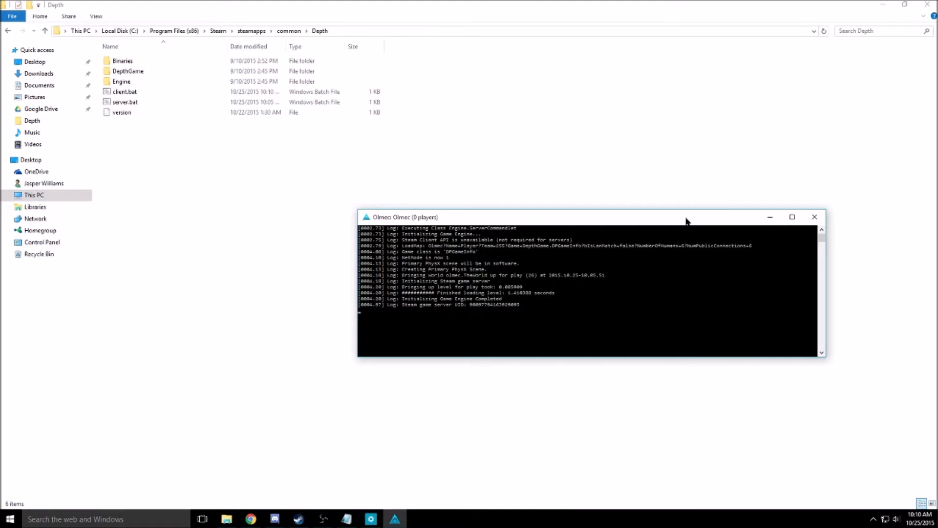
- Move the server console aside and run client.bat from the Depth folder to start the game client
{"action": "left_click_drag", "start_coordinate": [686, 220], "coordinate": [596, 291]}
{"action": "left_click", "coordinate": [270, 181]}
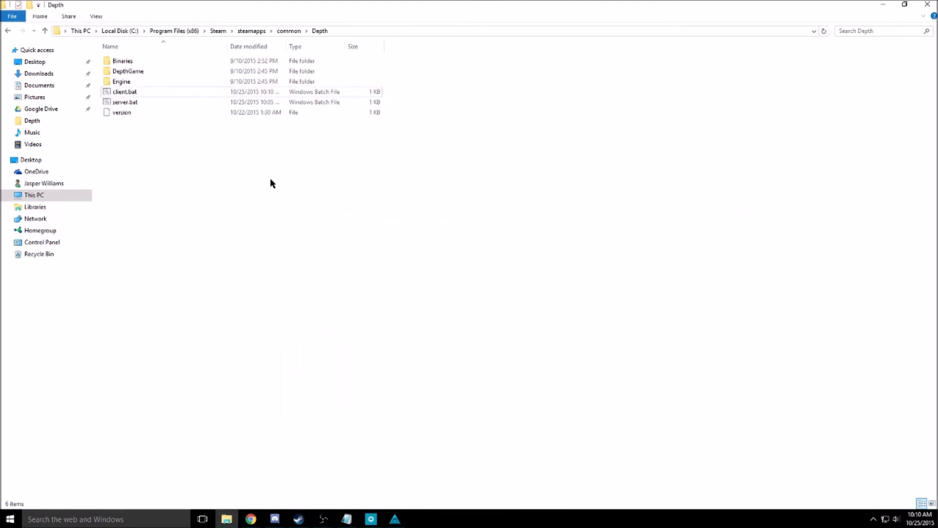
{"action": "left_click", "coordinate": [125, 92]}
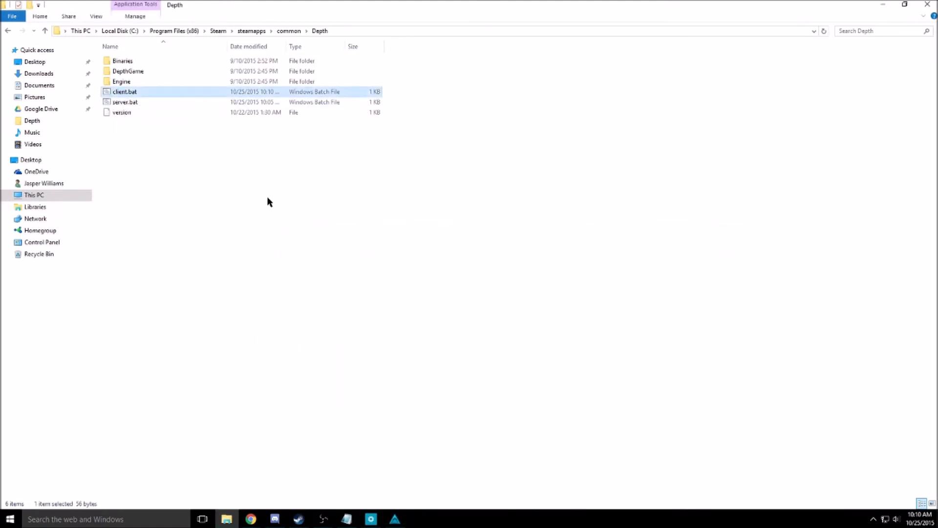
{"action": "key", "text": "Return"}
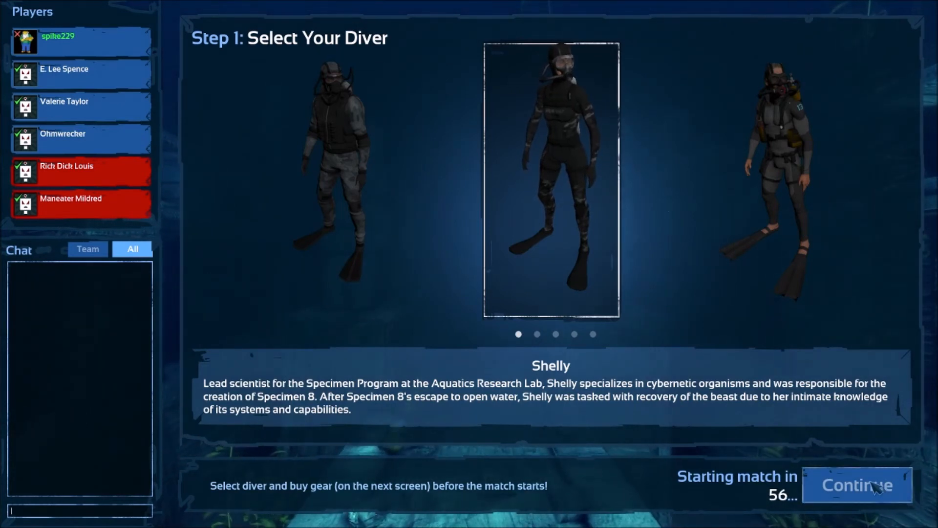
- Continue with the diver Shelly, buy the SPP-1 Pistol with its skull-and-crossbones upgrade, and ready up for the match
{"action": "left_click", "coordinate": [839, 473]}
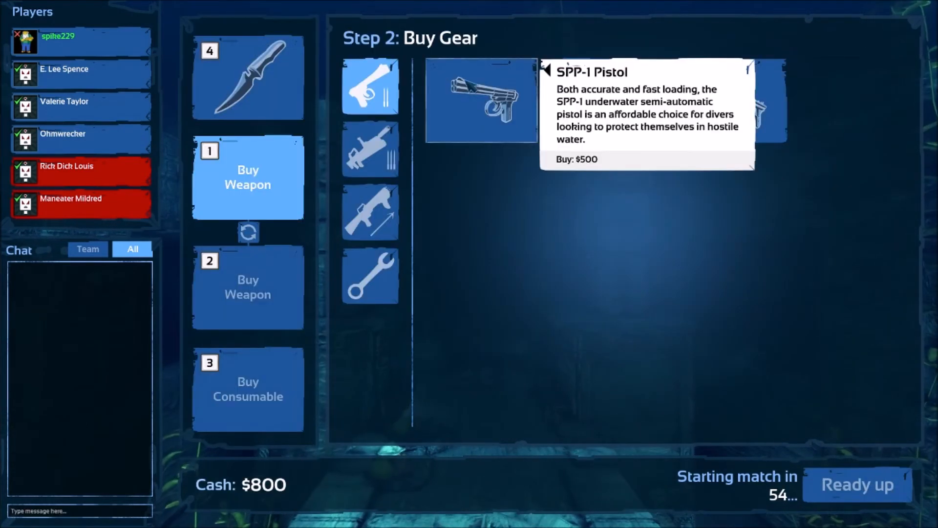
{"action": "left_click", "coordinate": [512, 98]}
{"action": "left_click", "coordinate": [523, 332]}
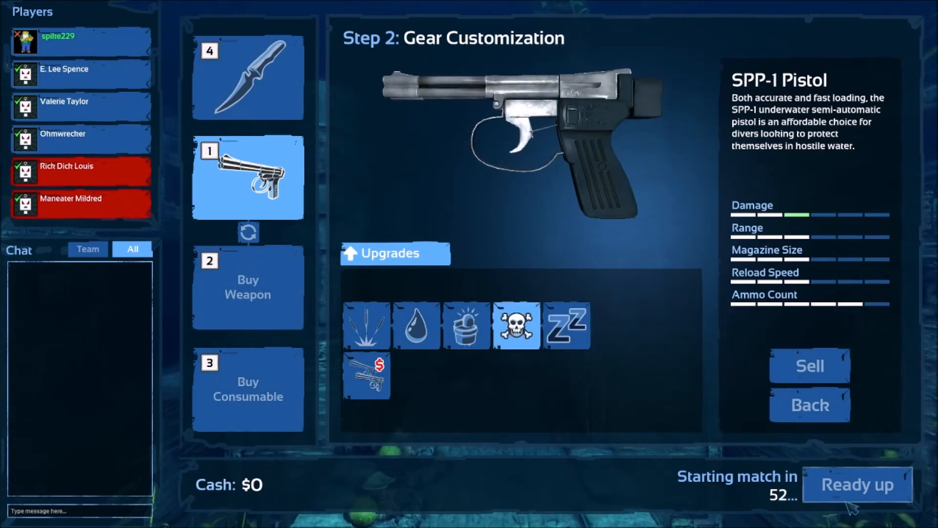
{"action": "left_click", "coordinate": [855, 483]}
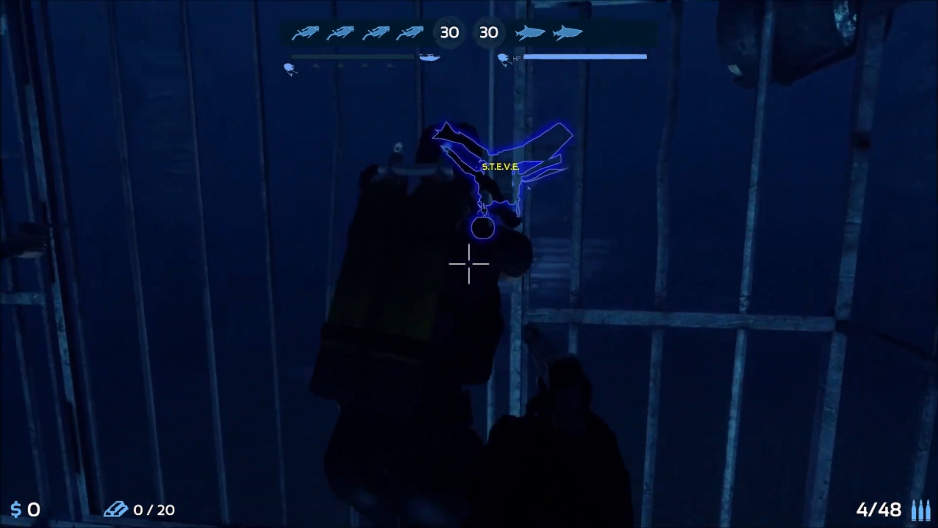
- Swim out of the dive cage, inspect S.T.E.V.E.'s Halloween costume up close, and follow the passage to the treasure on the seabed
{"action": "key", "text": "w"}
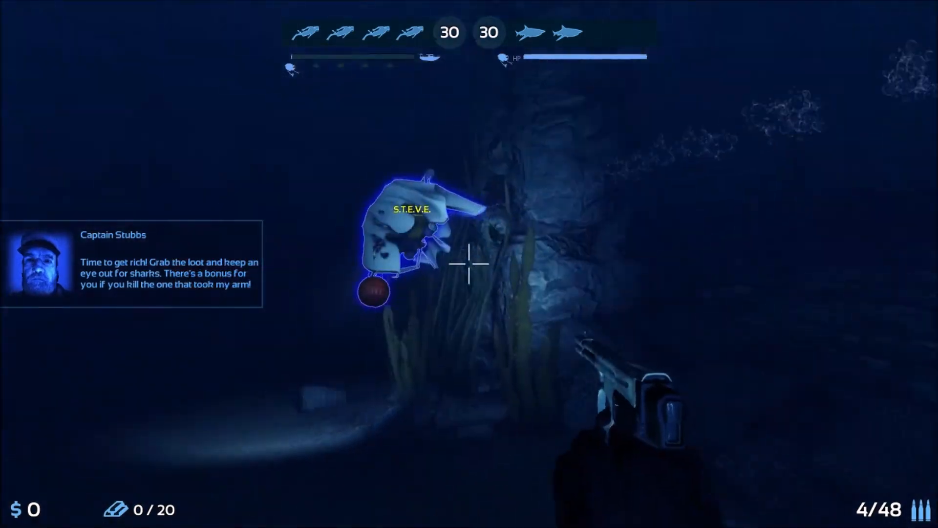
{"action": "key", "text": "w"}
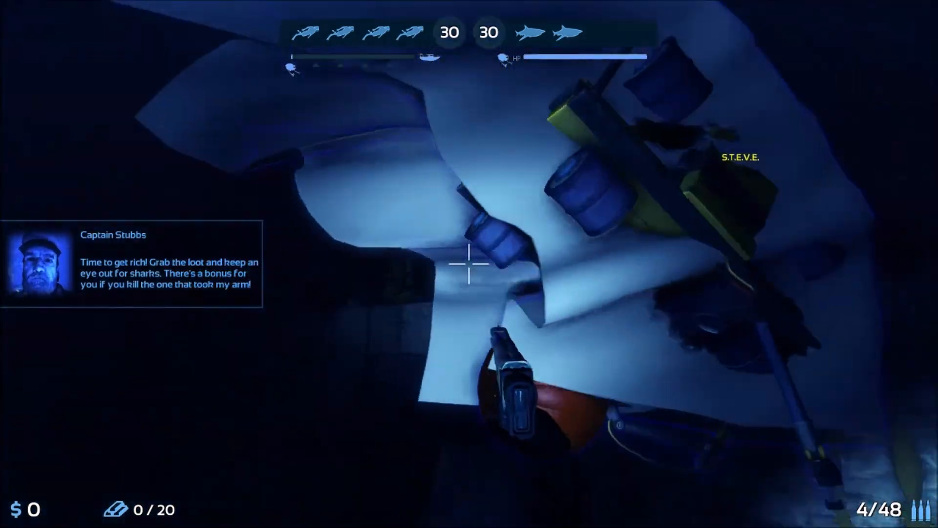
{"action": "key", "text": "s"}
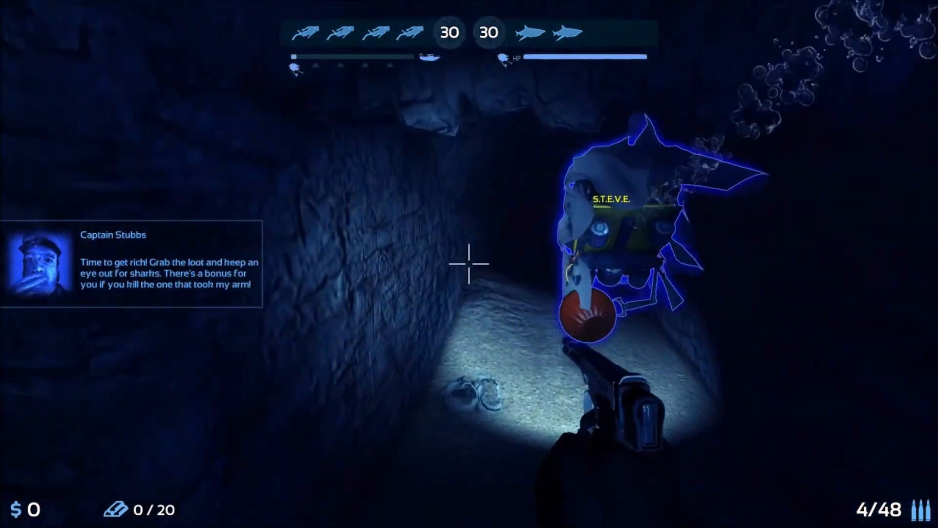
{"action": "key", "text": "w"}
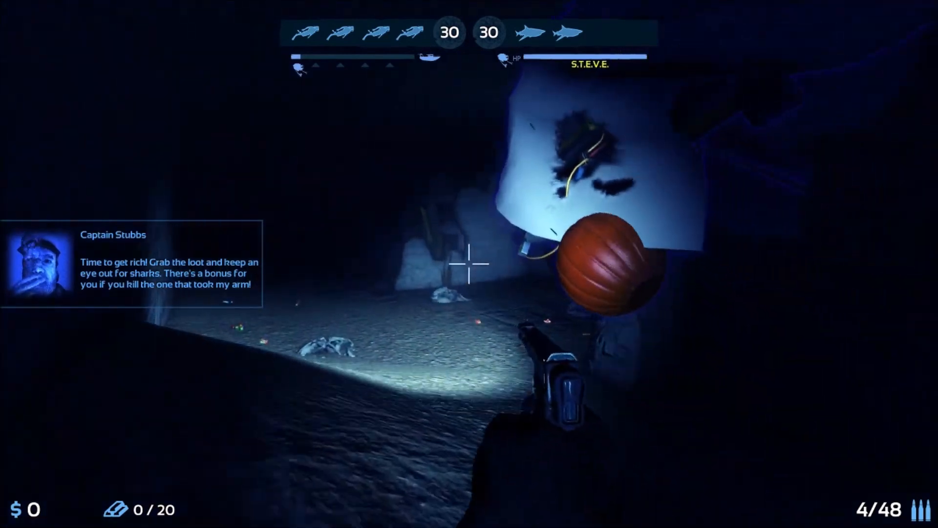
{"action": "key", "text": "w"}
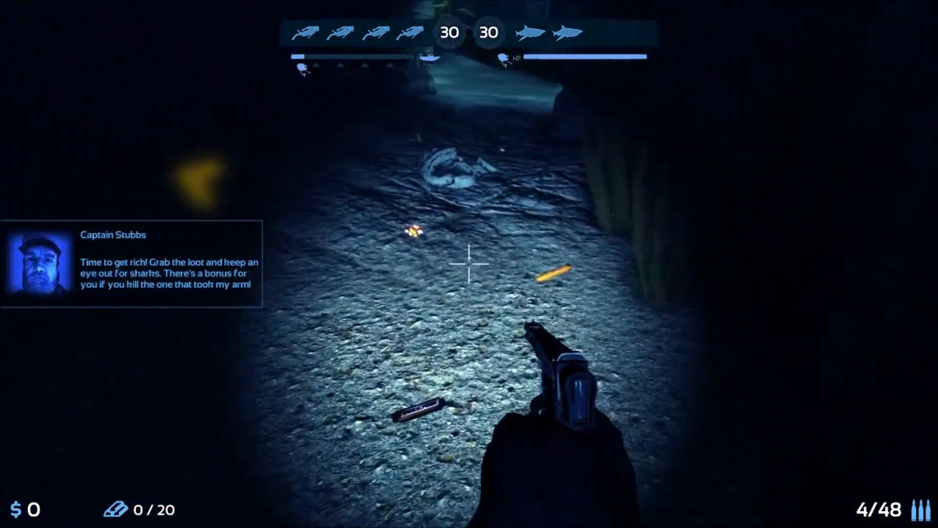
- Collect four pieces of Halloween candy treasure from the seabed
{"action": "key", "text": "e"}
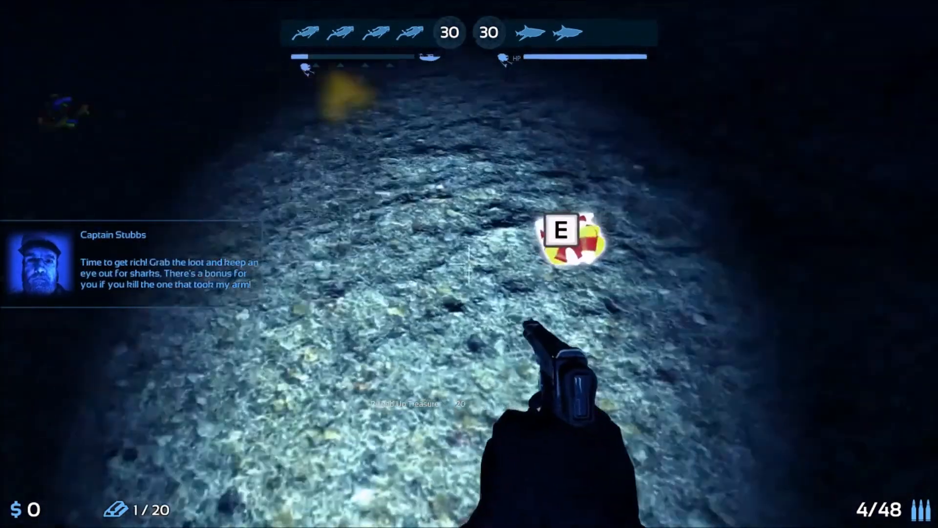
{"action": "key", "text": "w"}
{"action": "key", "text": "e"}
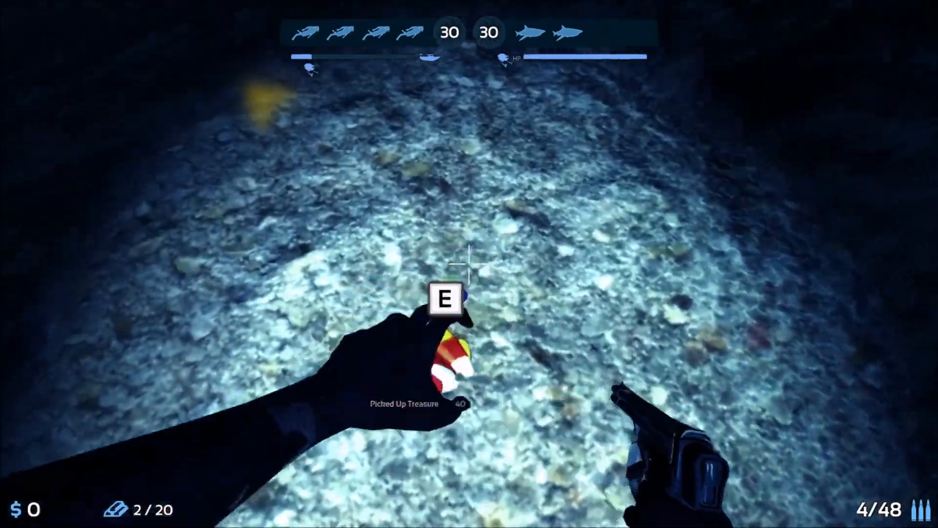
{"action": "key", "text": "w"}
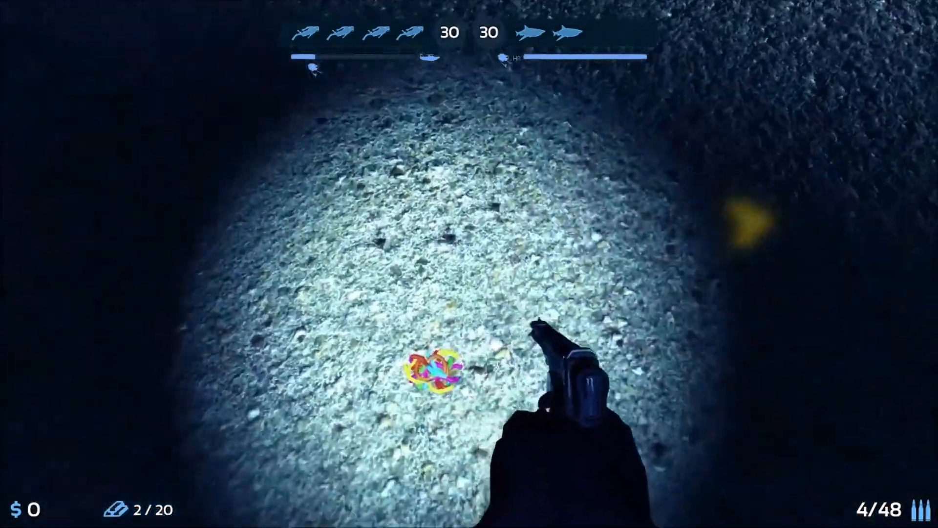
{"action": "key", "text": "e"}
{"action": "key", "text": "w"}
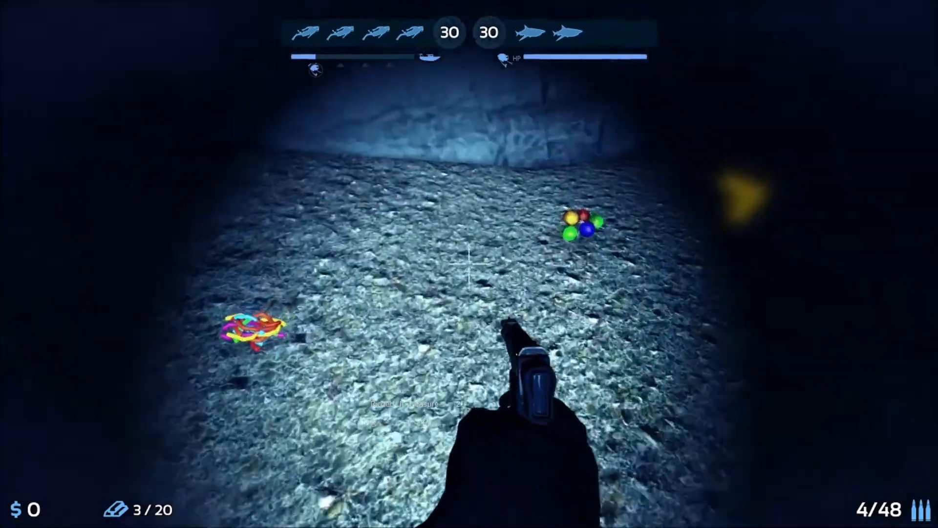
{"action": "key", "text": "e"}
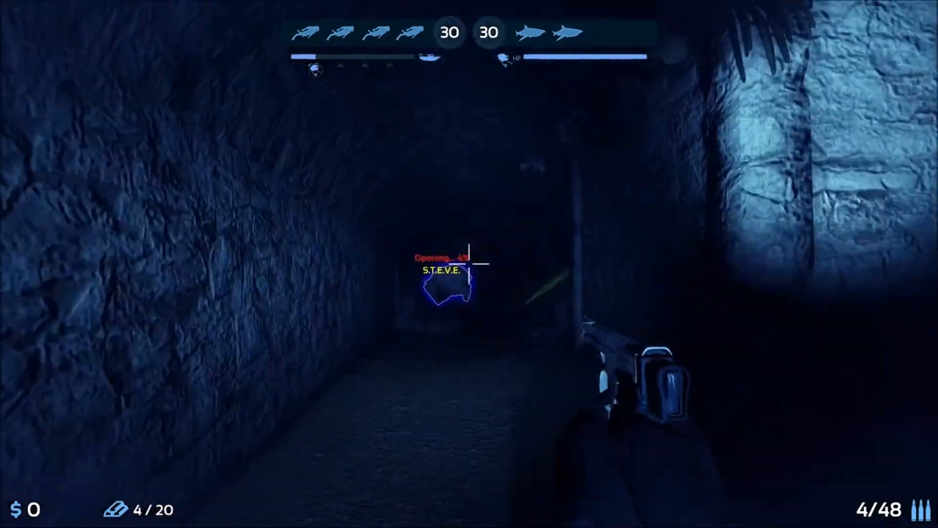
- Swim back to S.T.E.V.E. and deposit the collected treasure
{"action": "key", "text": "q"}
{"action": "key", "text": "w"}
{"action": "key", "text": "w"}
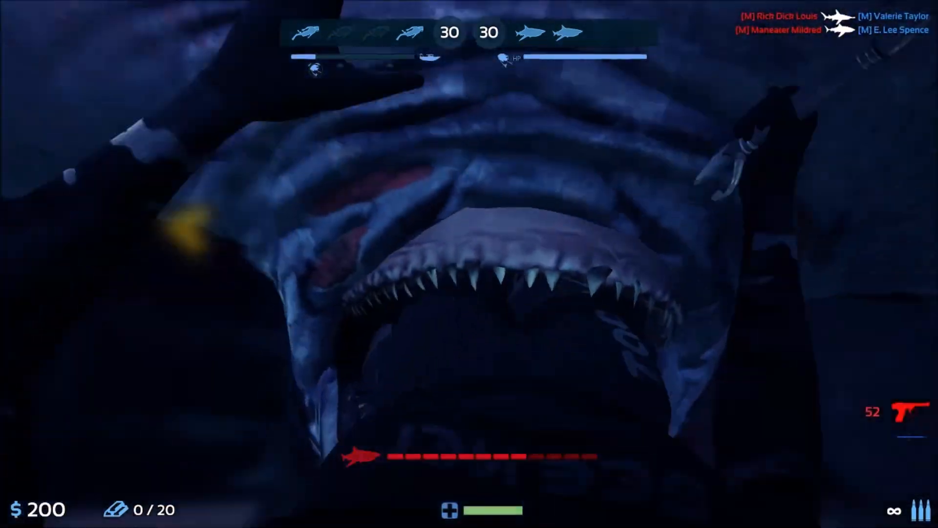